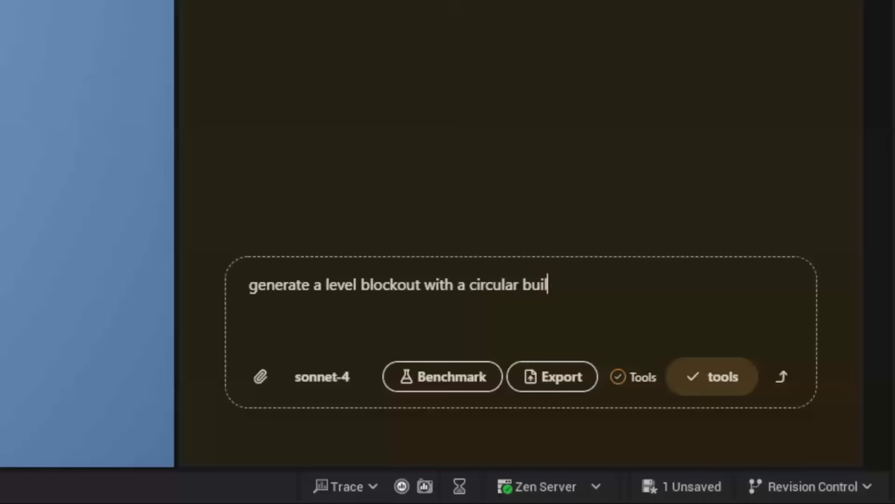
Step: Write an Aura prompt asking for a level blockout with a circular building at the center
type("ding at the cent")
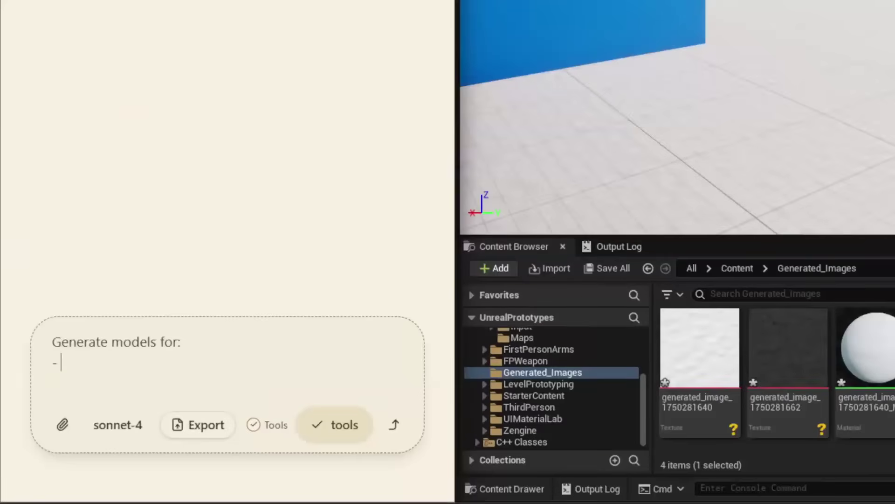
Step: Ask Aura to generate models for a cube-shaped metal armor crate, an army hummer dusted in snow, and a christmas tree dusted in snow
type("aped armor crate that's made of metal")
key("shift+Return")
type("- army hum")
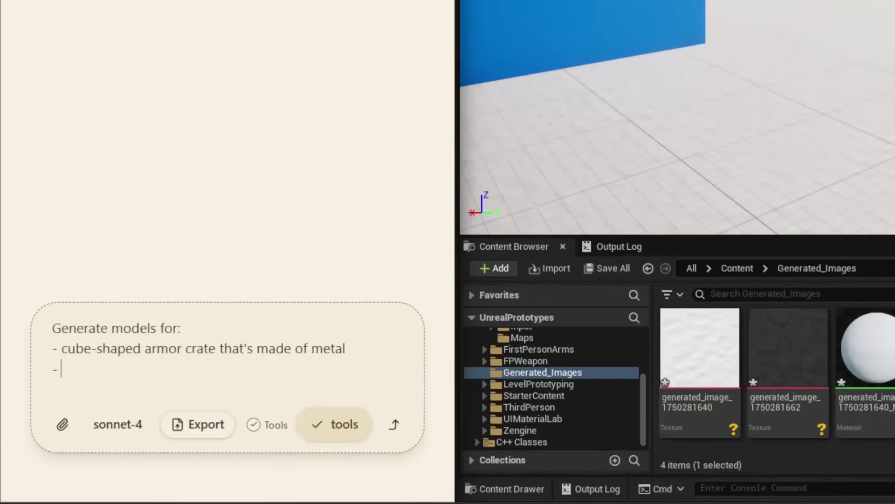
type("mer dusted in snow")
key("shift+Return")
type("- christmas tree dusted in snow")
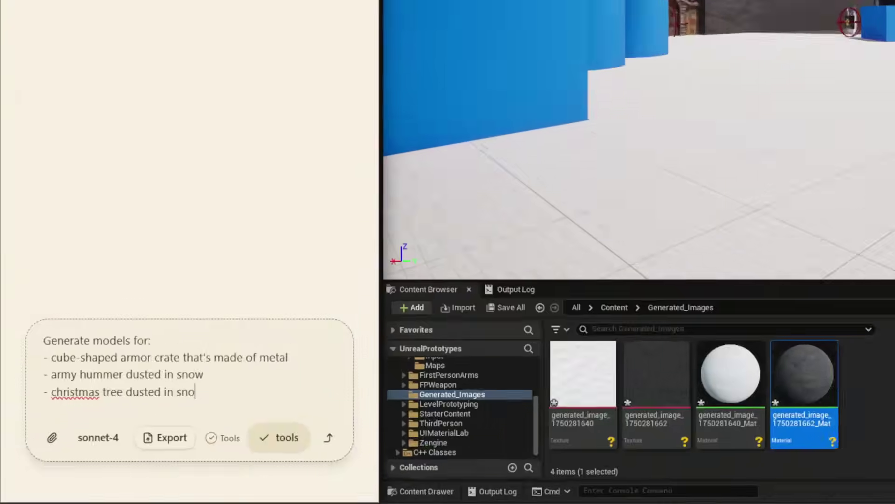
key("Return")
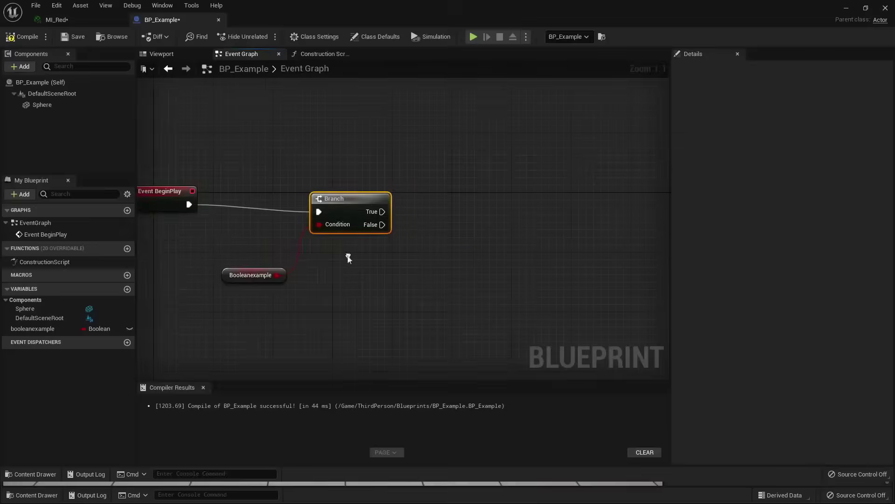
Step: Bring the Sphere component into the BP_Example event graph and add a Set Material node
left_click_drag(42, 105, 477, 138)
type("set ma")
key("Return")
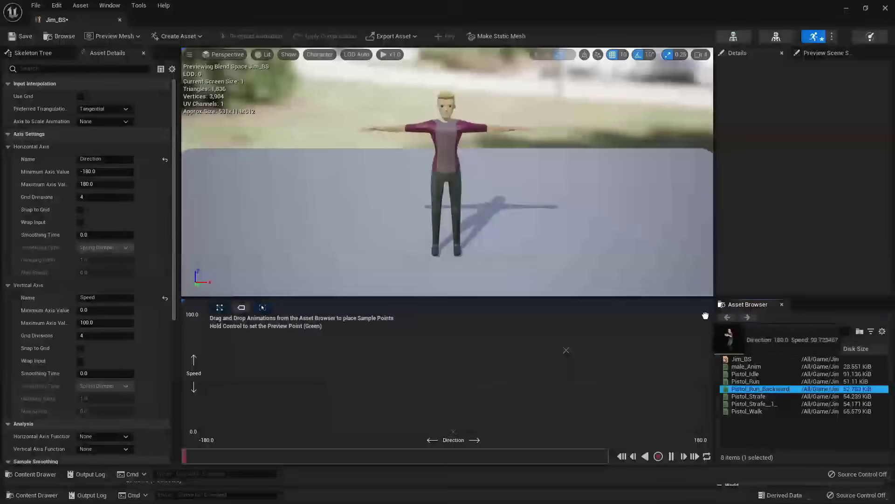
Step: Place the Pistol_Run_Backward animation as a Jim_BS blend space sample at Direction 180 and Speed about 99
left_click_drag(699, 313, 701, 311)
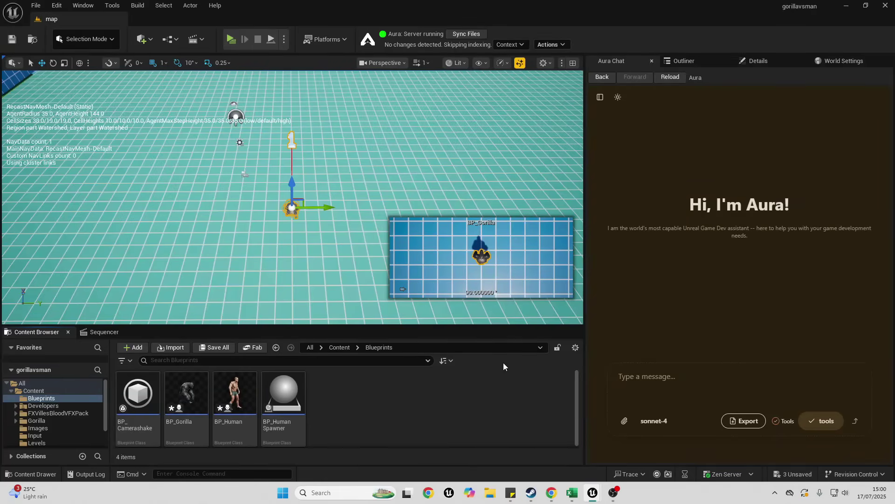
Step: Playtest the map by moving the gorilla among the humans, and end the session
left_click(231, 39)
key("d")
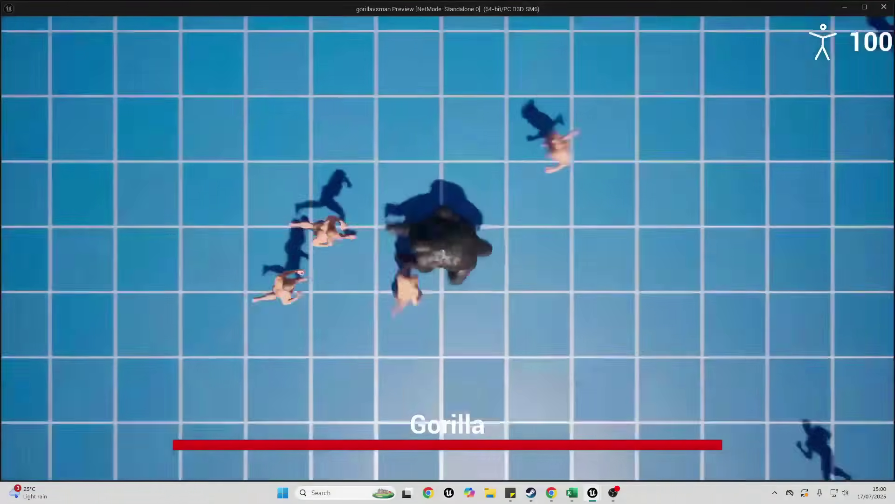
key("s")
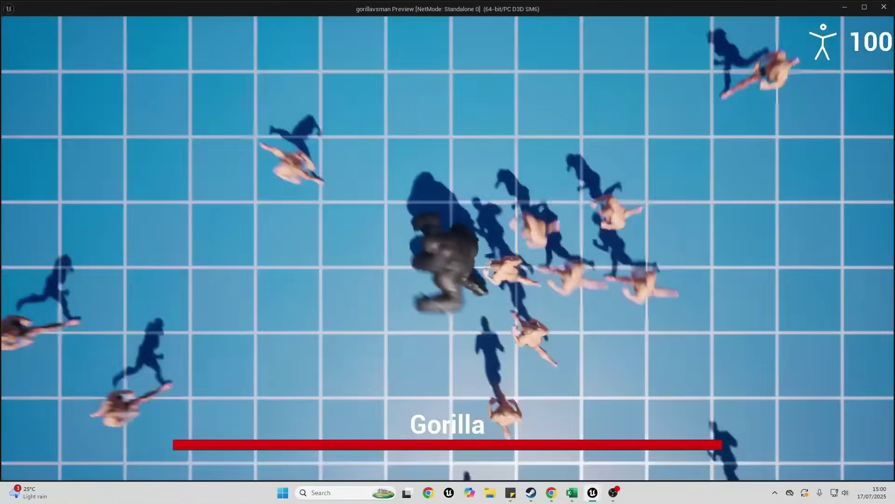
key("Escape")
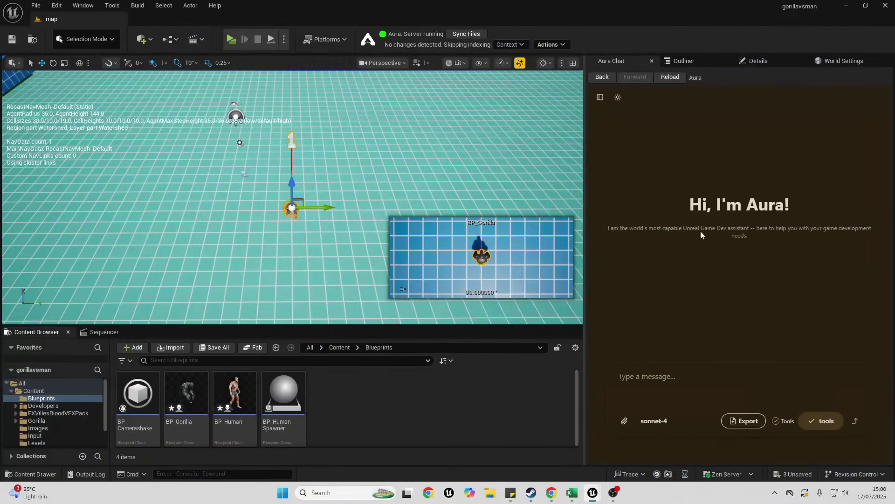
Step: Request a project summary in the Aura chat and read through its core concept and main character sections
left_click(663, 375)
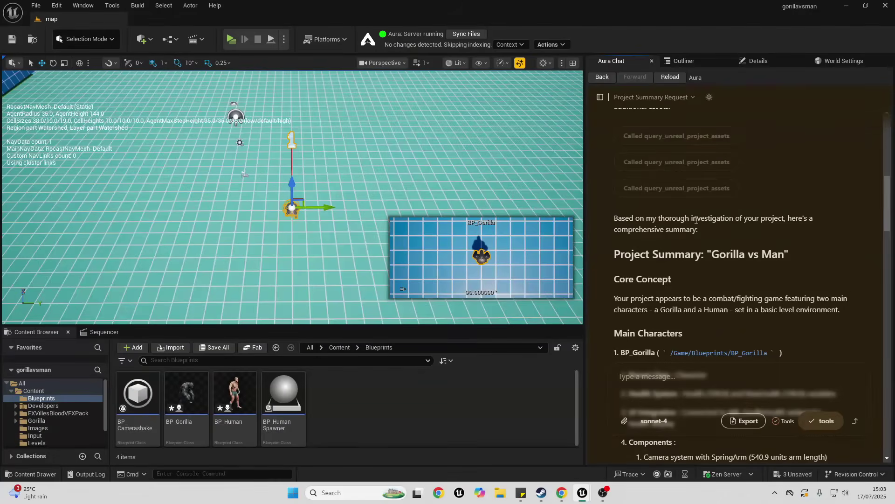
scroll(754, 230, "down", 2)
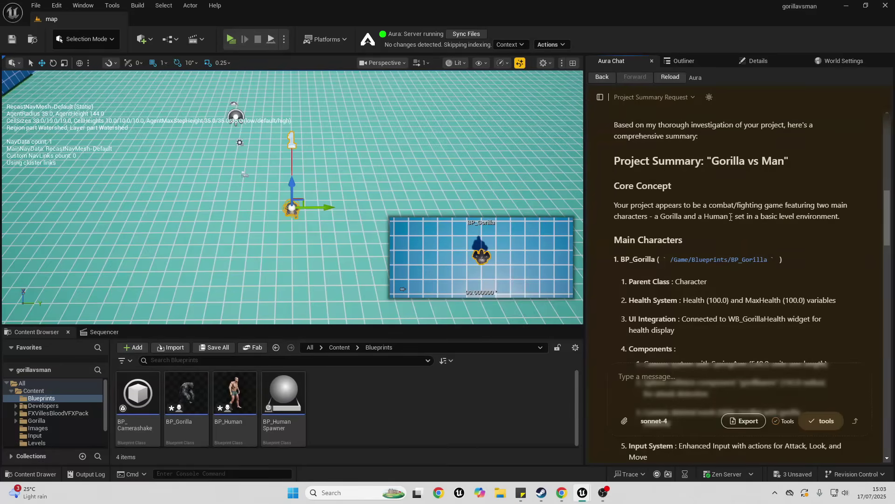
scroll(794, 203, "down", 1)
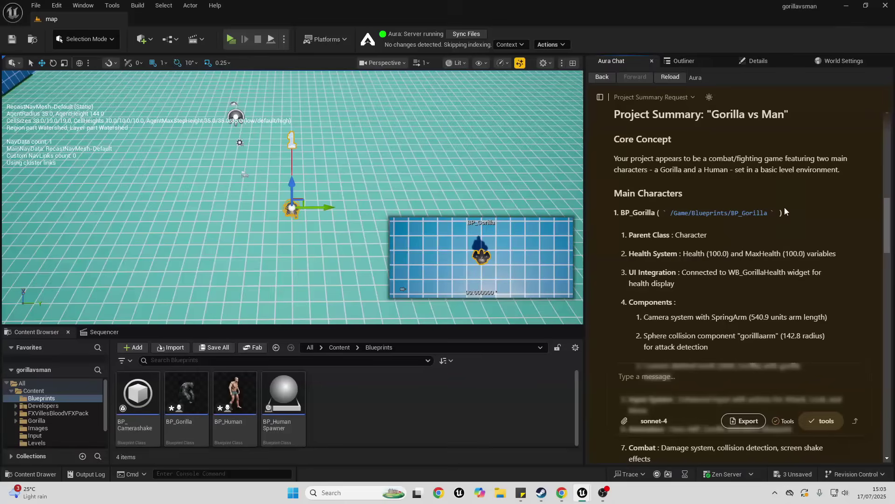
scroll(784, 210, "down", 1)
scroll(714, 164, "down", 1)
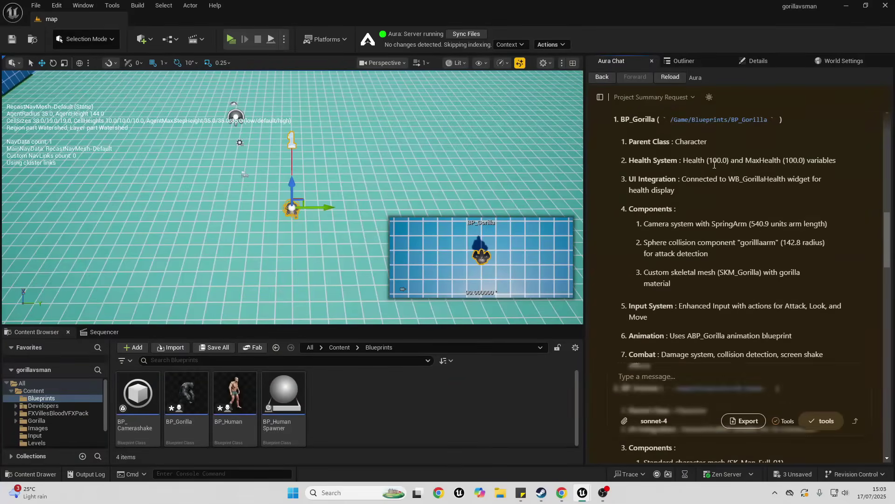
scroll(716, 165, "down", 6)
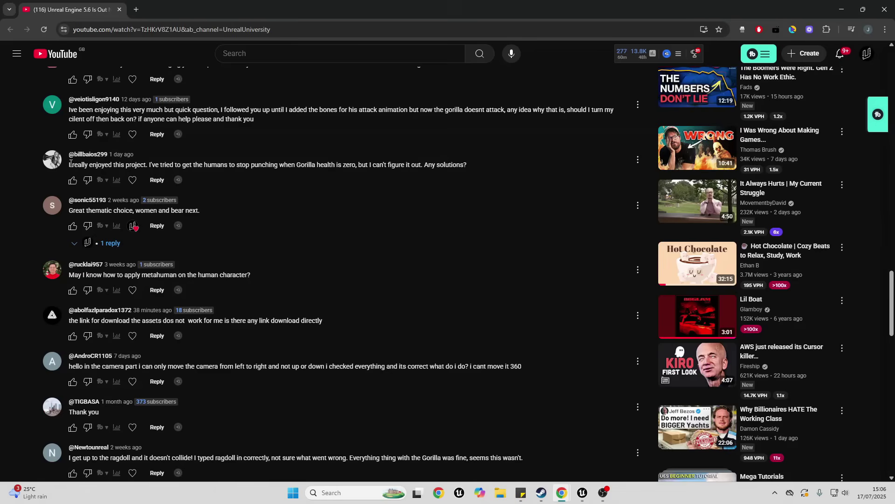
Step: Copy the YouTube comment asking how to stop the humans punching when Gorilla health is zero, and return to Unreal Engine
mouse_move(70, 164)
left_mouse_down()
mouse_move(195, 161)
mouse_move(427, 176)
mouse_move(434, 164)
mouse_move(467, 166)
left_mouse_up()
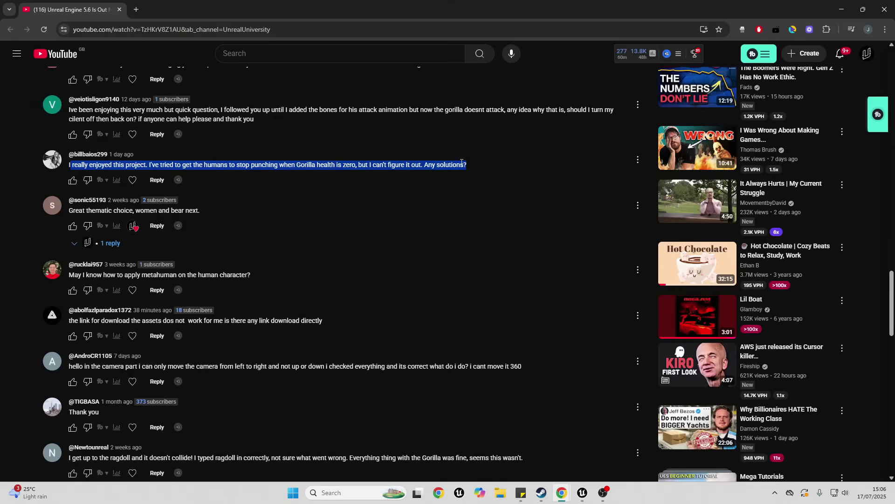
right_click(452, 165)
left_click(472, 176)
key("alt+Tab")
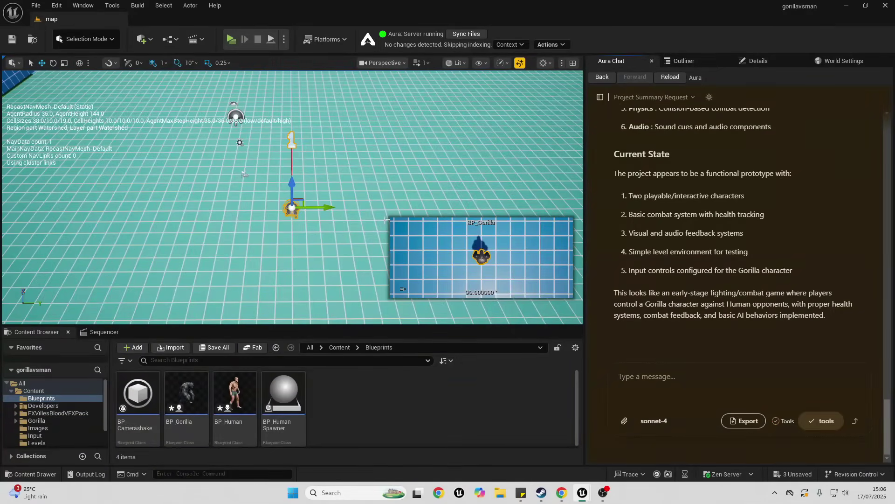
Step: Paste the copied question into the Aura chat, remove its opening "really enjoyed this project" sentence, and send it
left_click(719, 375)
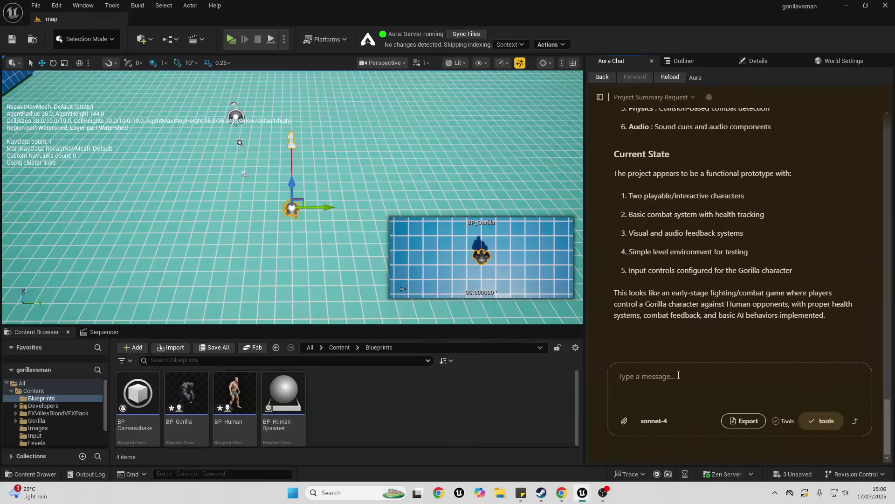
key("ctrl+v")
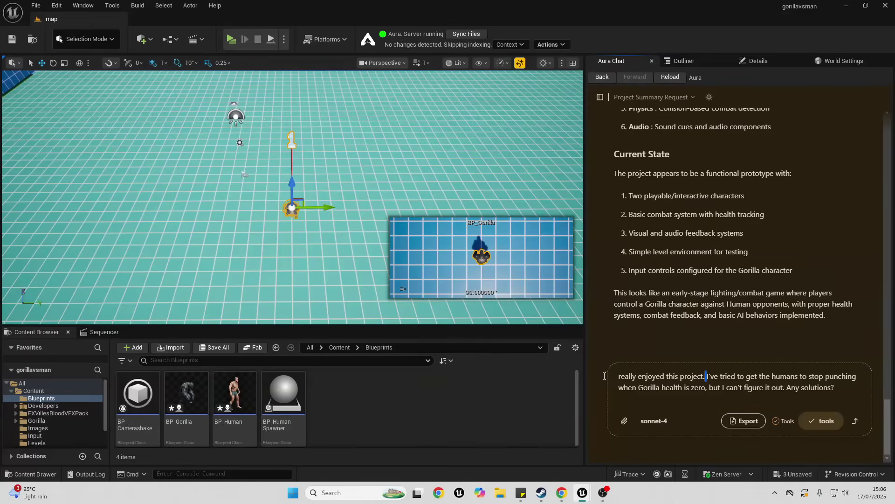
left_click_drag(708, 376, 595, 377)
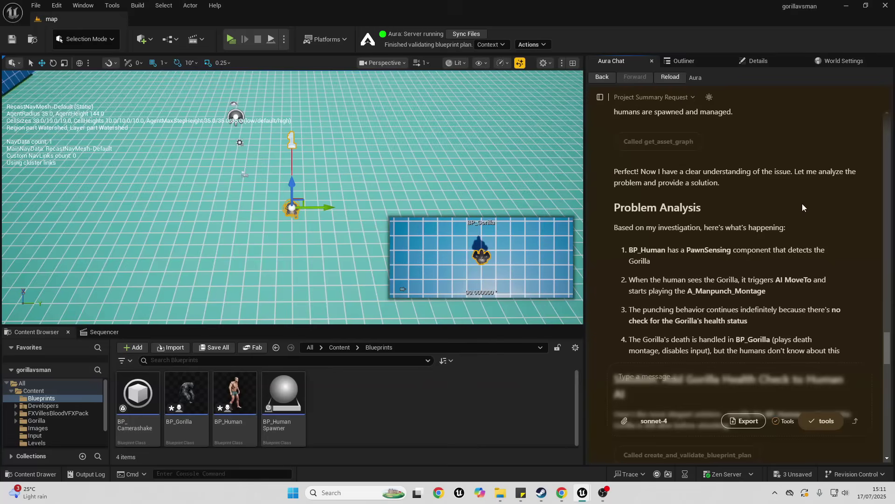
Step: Review Aura's problem analysis and proposed solution for the endless punching
scroll(786, 208, "down", 5)
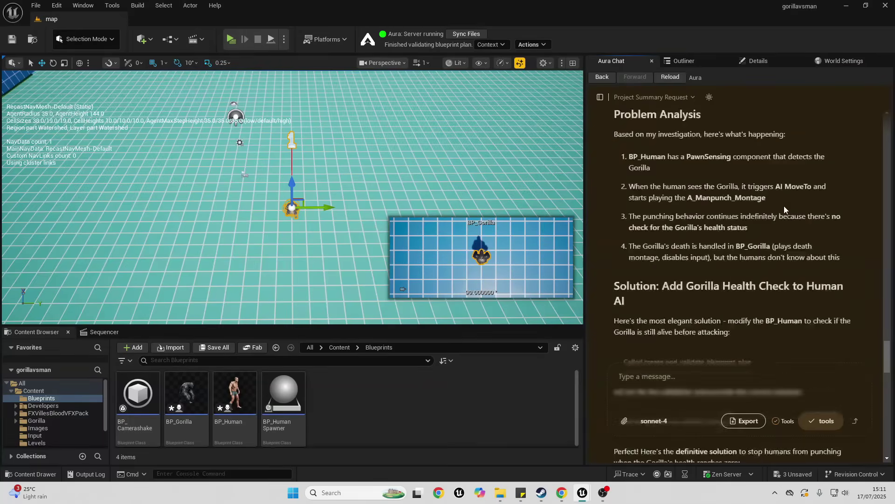
scroll(780, 207, "down", 3)
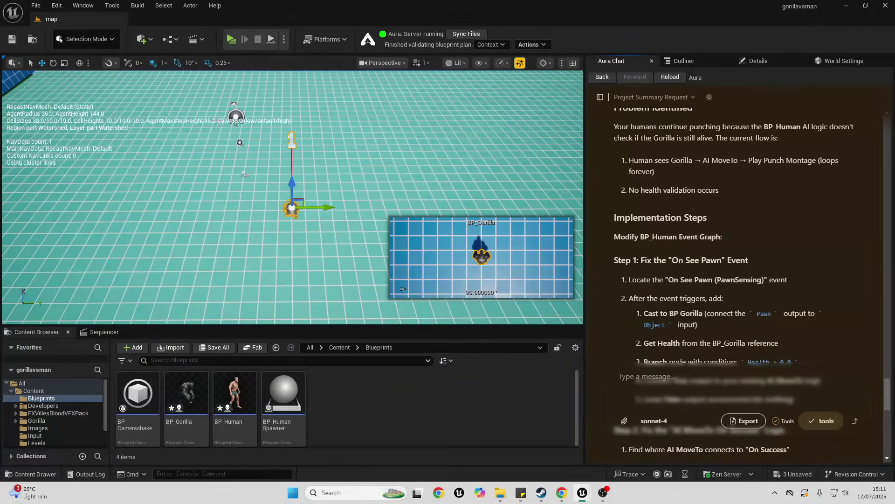
Step: Playtest the map until the gorilla's health is depleted to check the humans' punching, and end the session
left_click(230, 40)
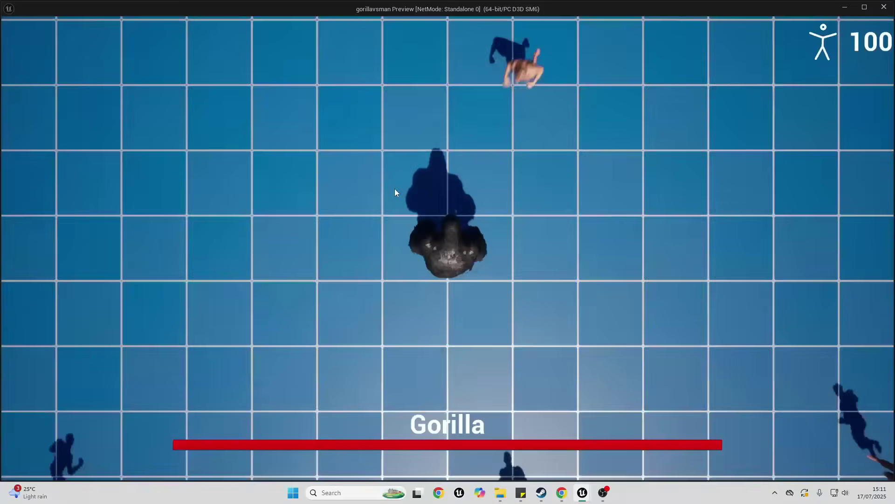
key("a")
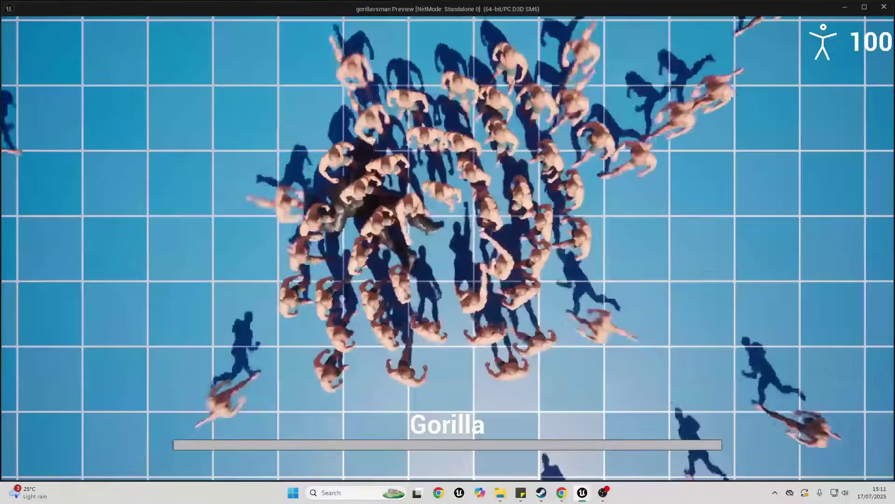
key("Escape")
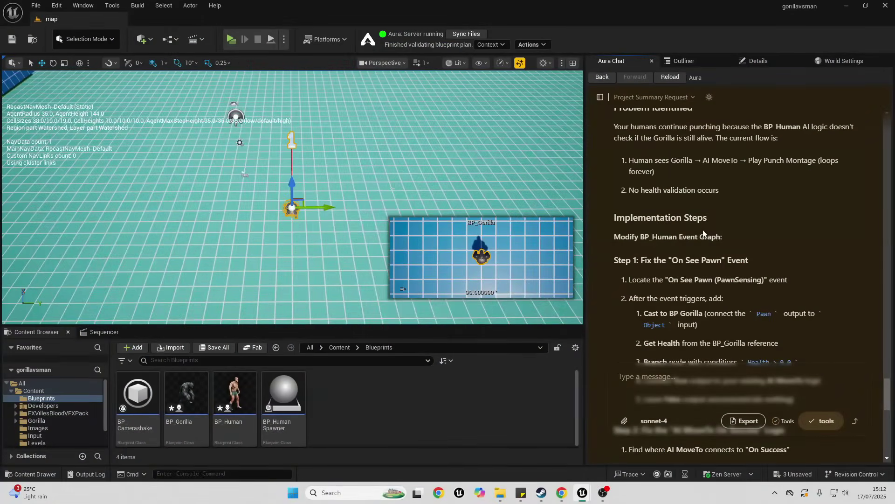
Step: Open the BP_Human blueprint and select the On See Pawn (PawnSensing) event from Aura's Step 1 in its event graph
scroll(743, 223, "down", 2)
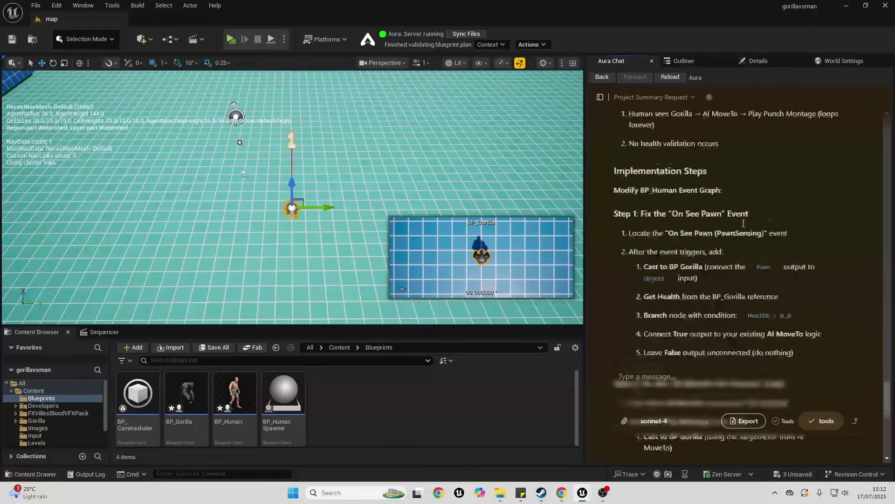
double_click(233, 394)
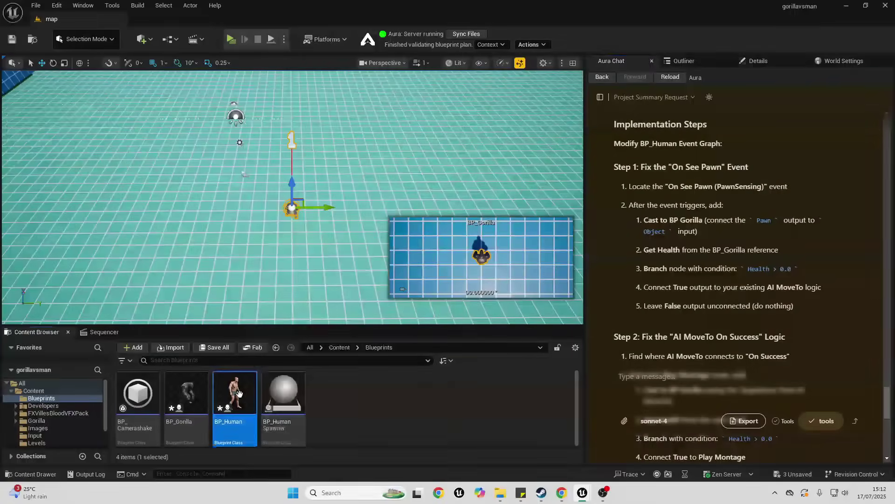
scroll(194, 175, "up", 1)
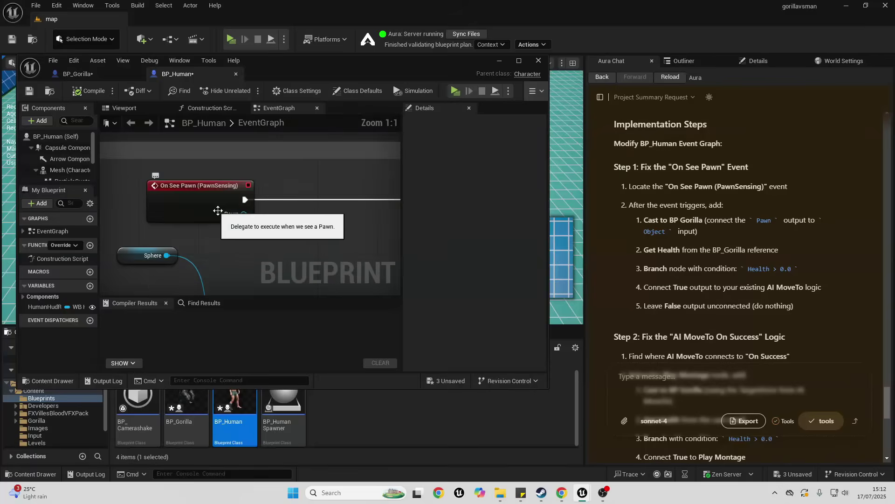
left_click(202, 183)
right_click_drag(293, 215, 280, 209)
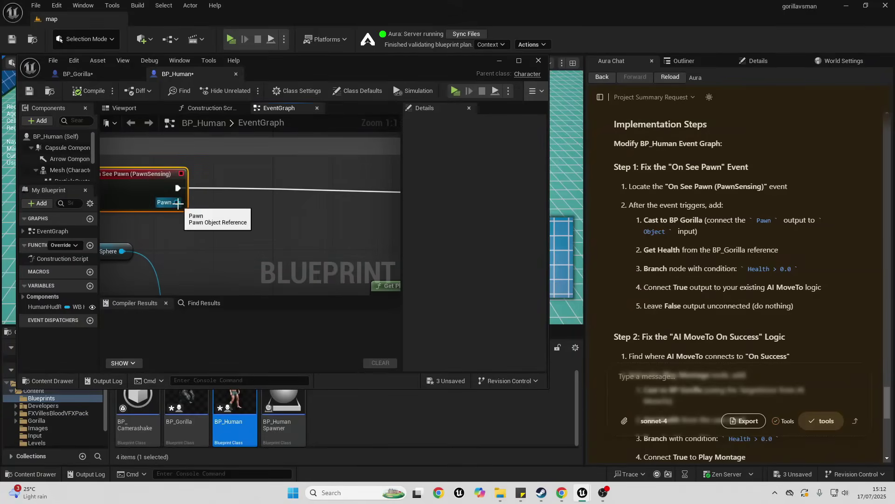
Step: Add a Cast To BP_Gorilla node from the On See Pawn event's Pawn output and connect it to the event's execution
left_click_drag(177, 202, 245, 213)
type("cast to ")
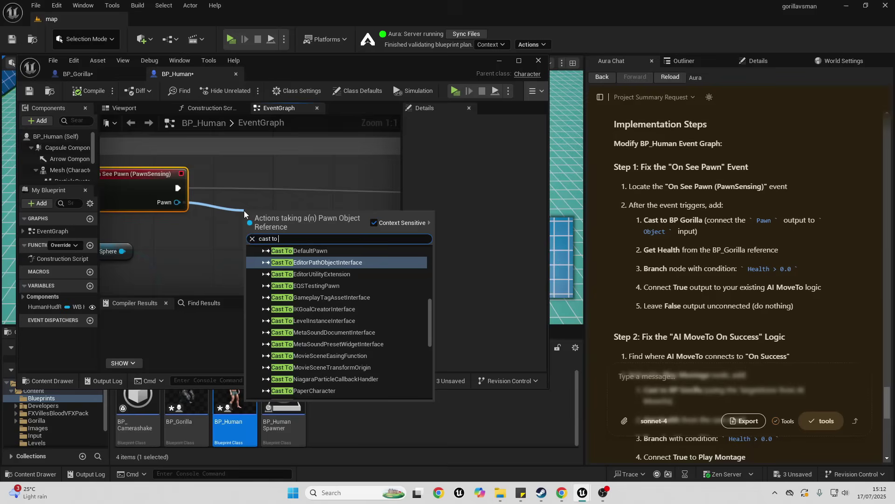
type("go")
key("Return")
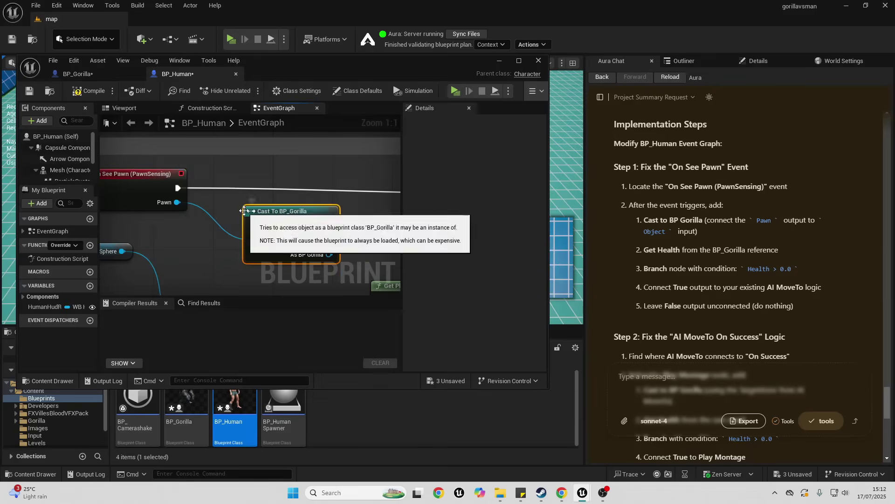
left_click_drag(259, 229, 275, 194)
Step: Add a Get Health node from the cast's As BP Gorilla output
right_click_drag(314, 203, 270, 171)
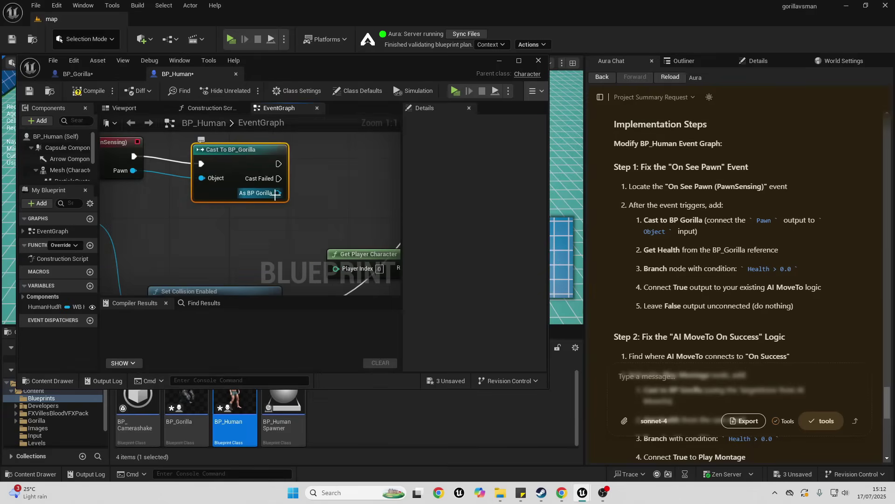
left_click_drag(278, 193, 292, 216)
type("get health")
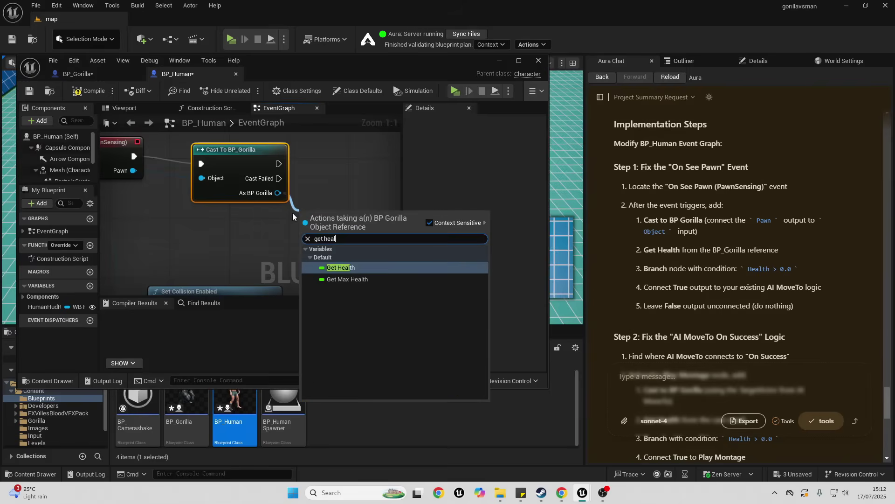
key("Return")
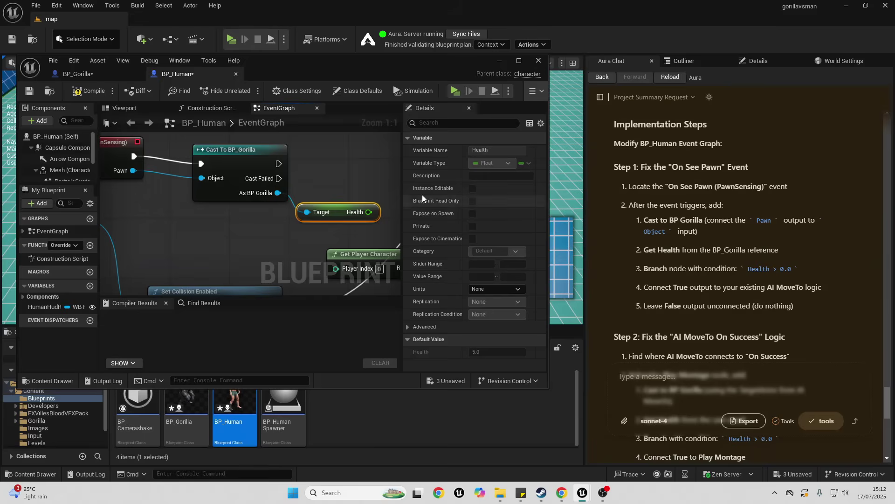
Step: Add a greater-than comparison from the Health value, checking it against 0.0
scroll(250, 214, "down", 2)
left_click_drag(251, 213, 249, 171)
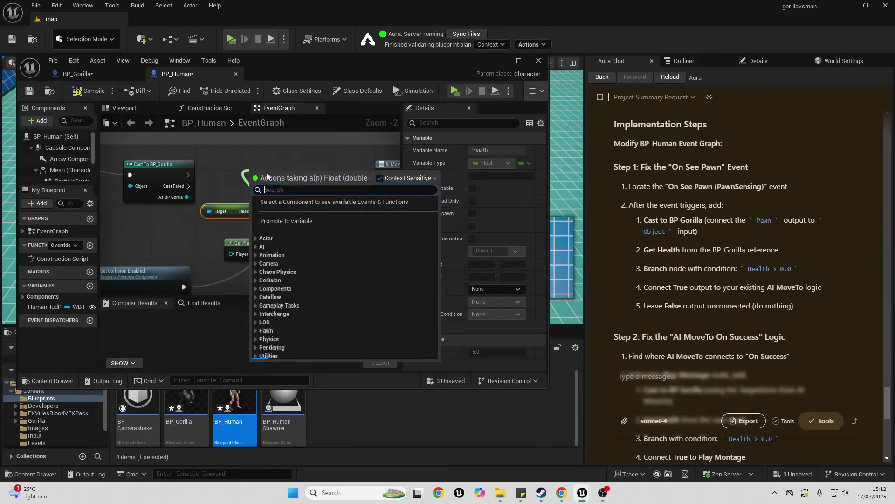
type("great")
key("Return")
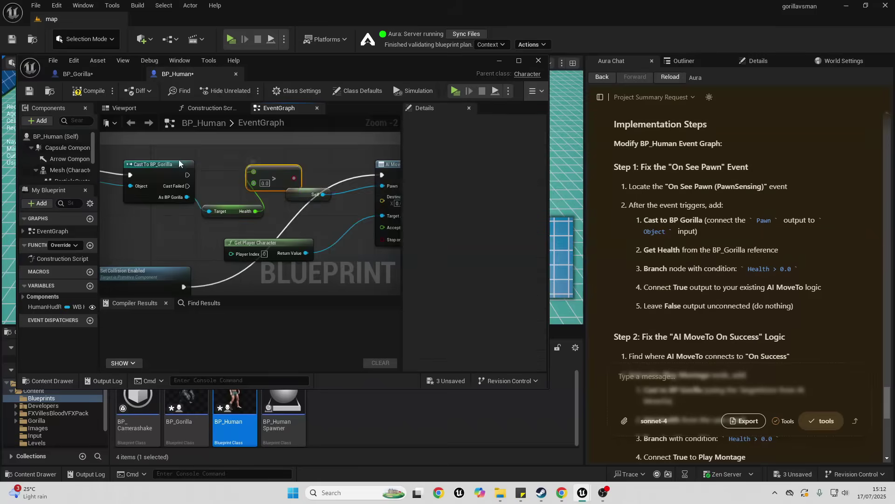
Step: Add a Branch conditioned on the greater-than comparison, executed by Cast To BP_Gorilla, with its True output wired into AI MoveTo
scroll(343, 178, "down", 3)
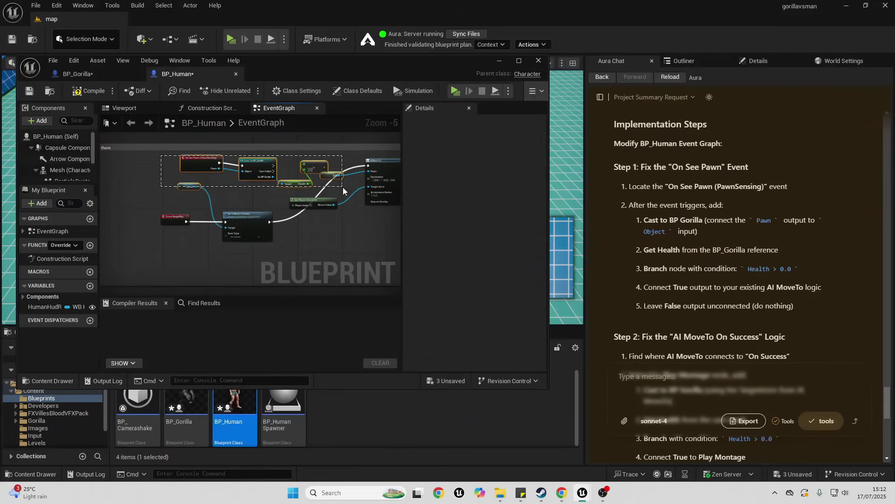
left_click(312, 167)
scroll(311, 168, "up", 2)
scroll(270, 168, "up", 1)
left_click_drag(271, 167, 296, 167)
type("bra")
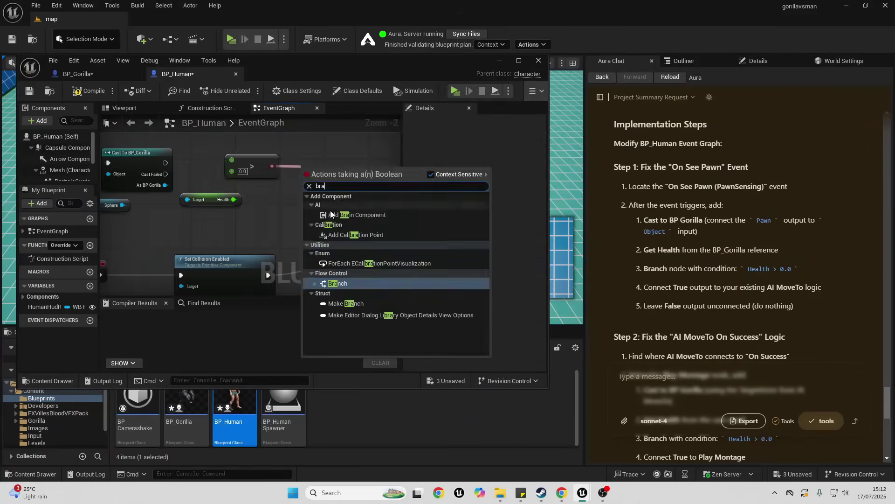
key("Return")
left_click_drag(164, 163, 304, 181)
right_click_drag(354, 196, 196, 185)
left_click_drag(194, 170, 307, 152)
Step: Add a second Cast To BP_Gorilla from Get Player Character's Return Value and connect AI MoveTo's On Success to its execution input
scroll(792, 280, "down", 3)
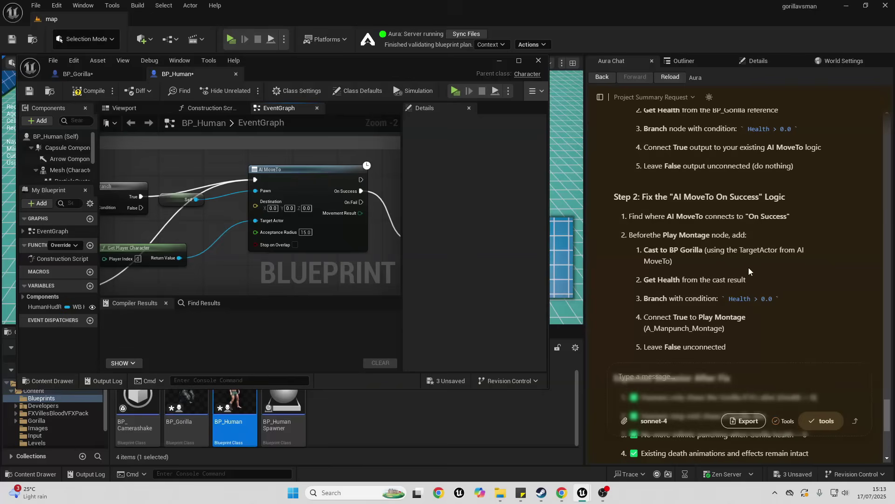
scroll(364, 201, "up", 2)
right_click_drag(364, 198, 341, 176)
scroll(261, 170, "down", 2)
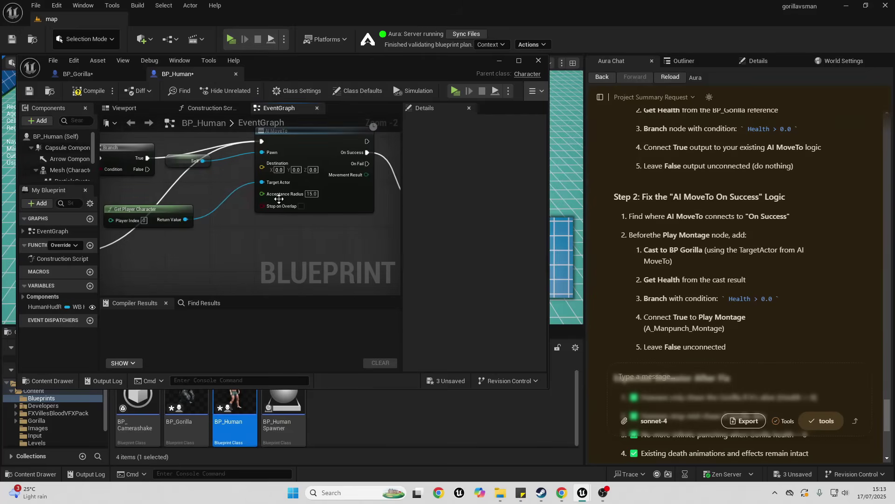
left_click_drag(186, 219, 269, 242)
type("cast to bp")
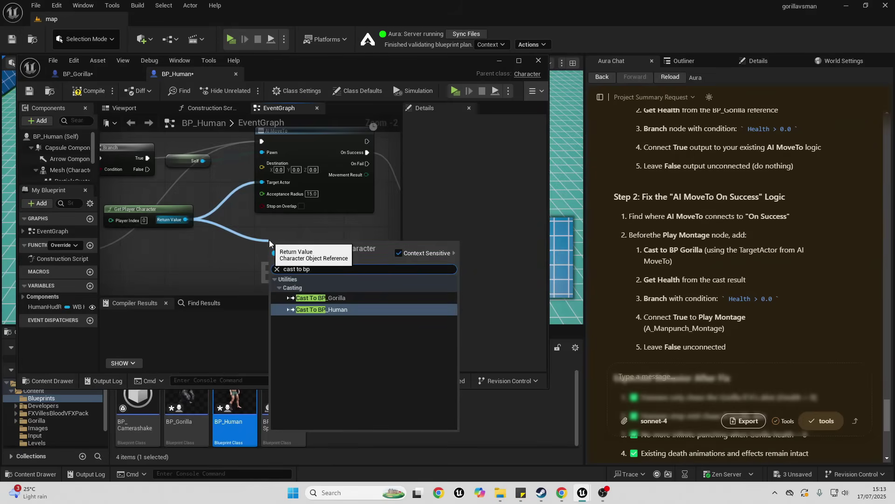
left_click(321, 297)
right_click_drag(274, 183, 190, 179)
left_click_drag(283, 148, 189, 250)
Step: Add a Get Health node from the As BP Gorilla output of the second cast
right_click_drag(226, 241, 189, 209)
left_click_drag(210, 239, 222, 260)
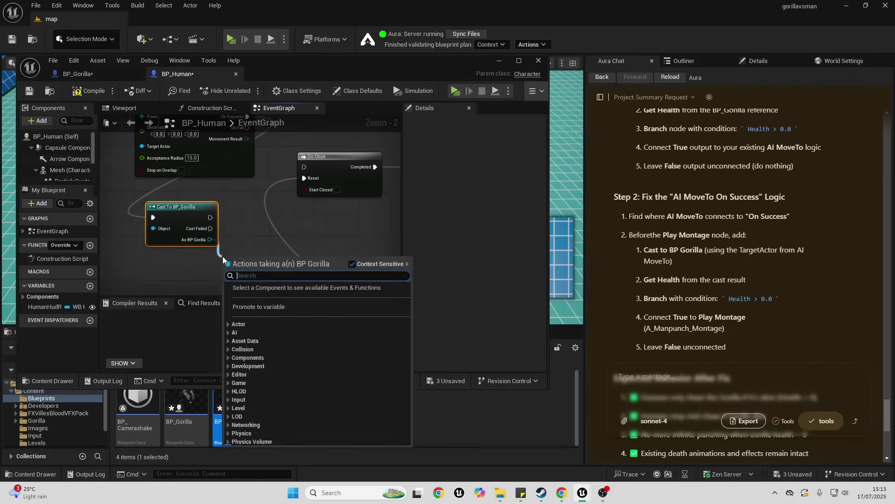
type("gre")
key("BackSpace")
key("BackSpace")
key("BackSpace")
type("heal")
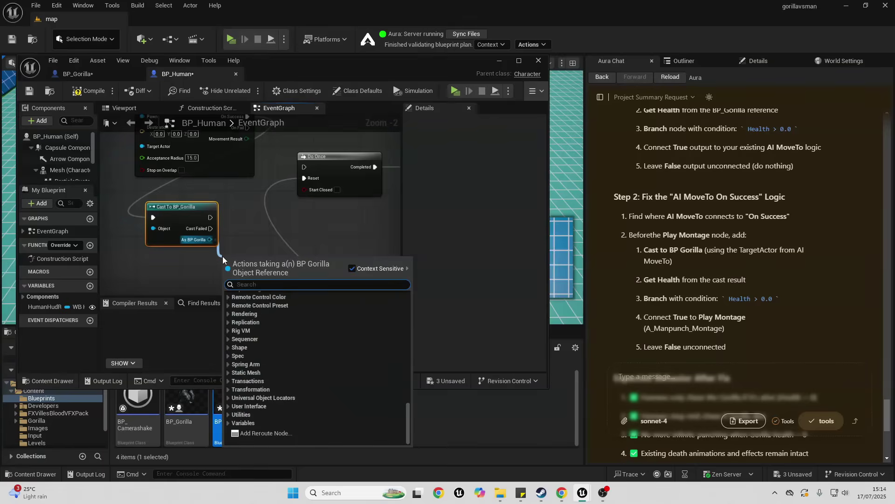
key("Return")
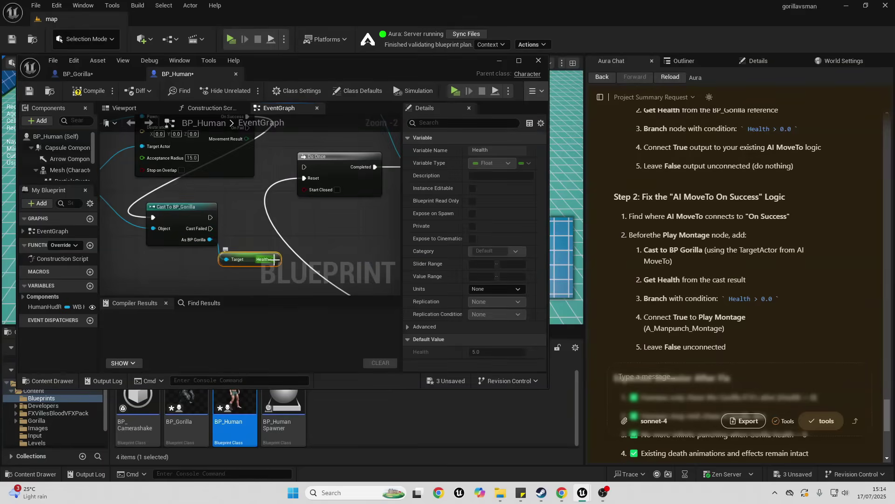
Step: Add a greater-than comparison from the second Health value, checking it against 0.0
left_click_drag(273, 259, 272, 220)
type(">")
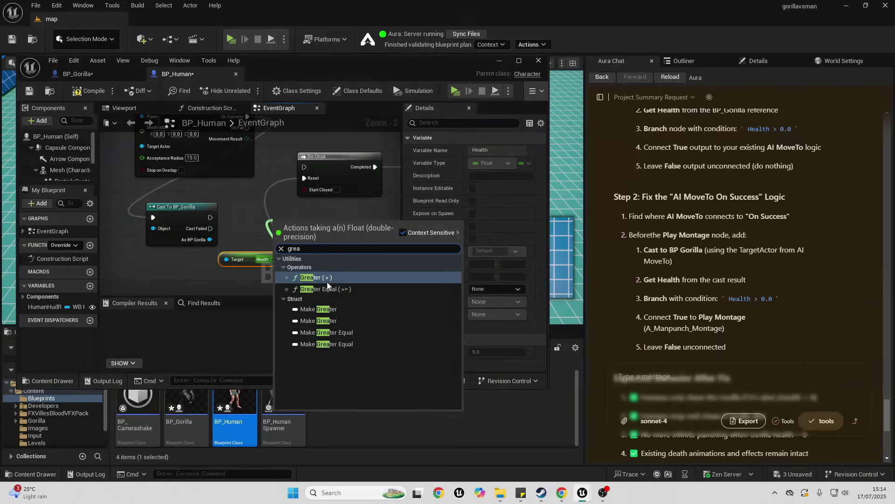
key("Return")
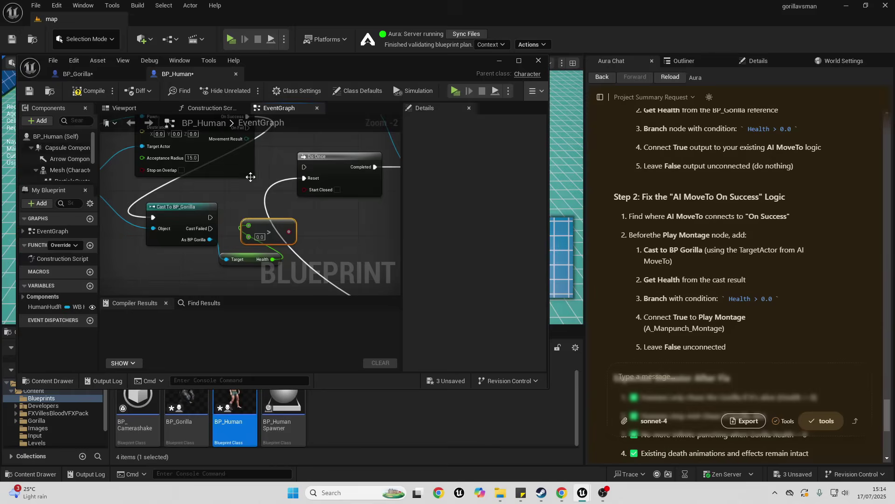
Step: Move the Do Once, Mesh and Play Montage nodes together away from the new cast to make room for a branch
scroll(247, 184, "down", 3)
right_click_drag(279, 178, 196, 202)
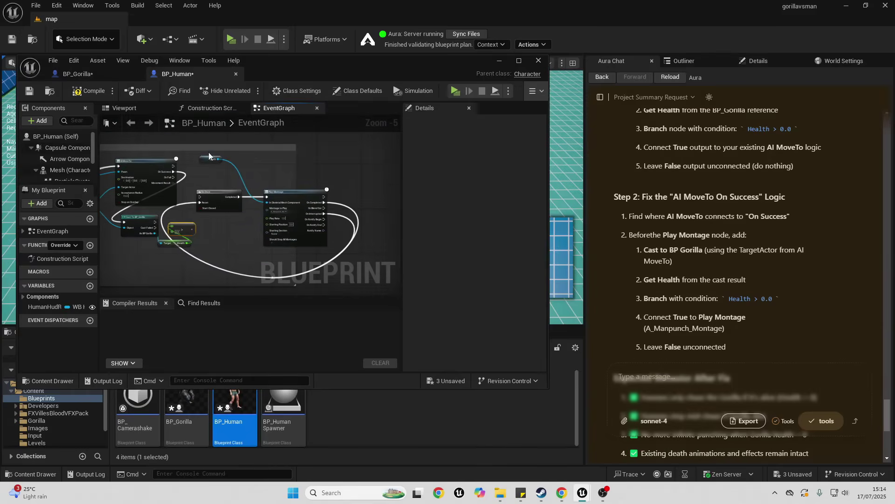
left_click_drag(198, 157, 328, 259)
left_click_drag(291, 194, 334, 195)
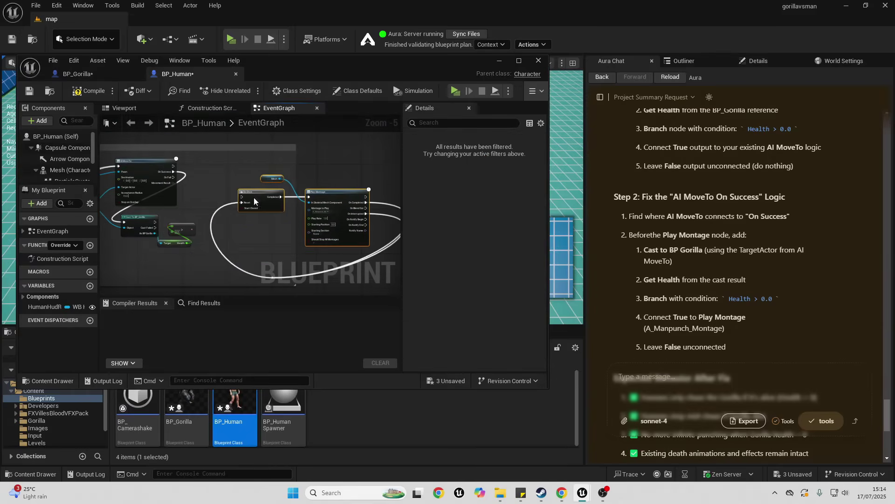
Step: Add a Branch before Do Once, with the second Health comparison as its condition and the second cast's execution output as its input
scroll(197, 200, "up", 3)
right_click_drag(197, 199, 251, 191)
left_click(256, 185)
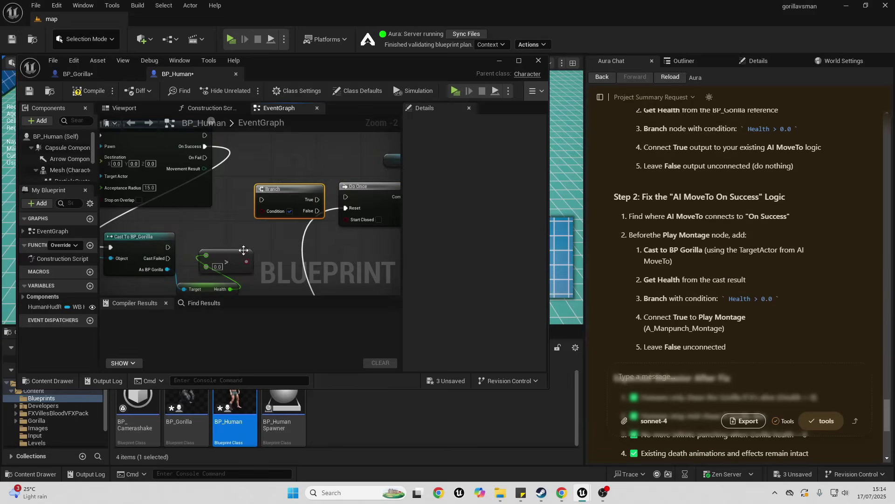
left_click_drag(246, 261, 267, 211)
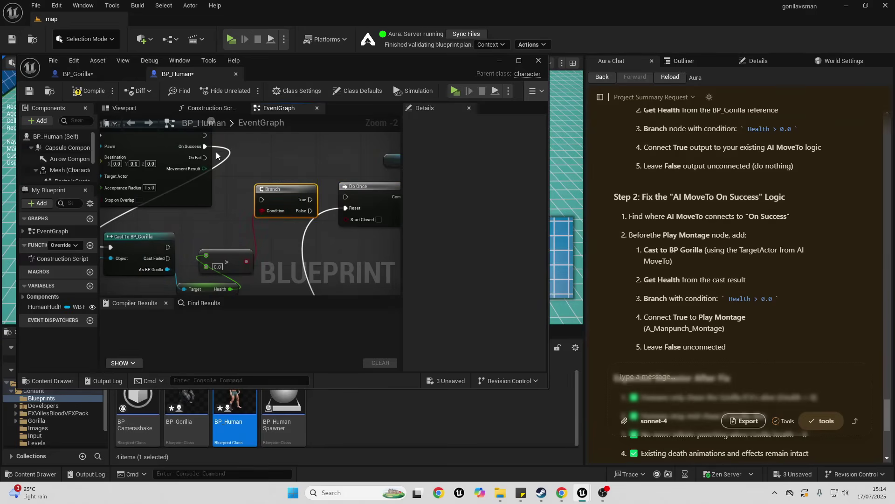
right_click_drag(169, 237, 202, 230)
left_click_drag(200, 241, 294, 193)
scroll(342, 196, "down", 4)
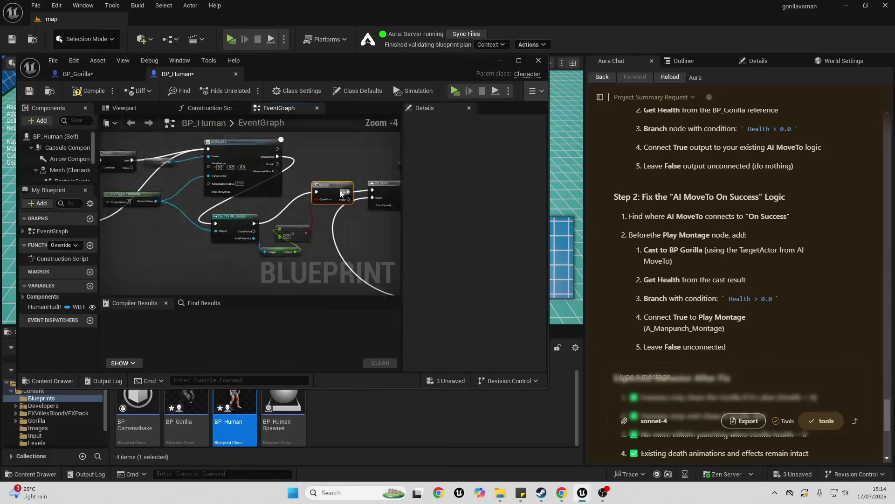
Step: Compile the BP_Human blueprint and minimise its editor window
scroll(200, 162, "up", 1)
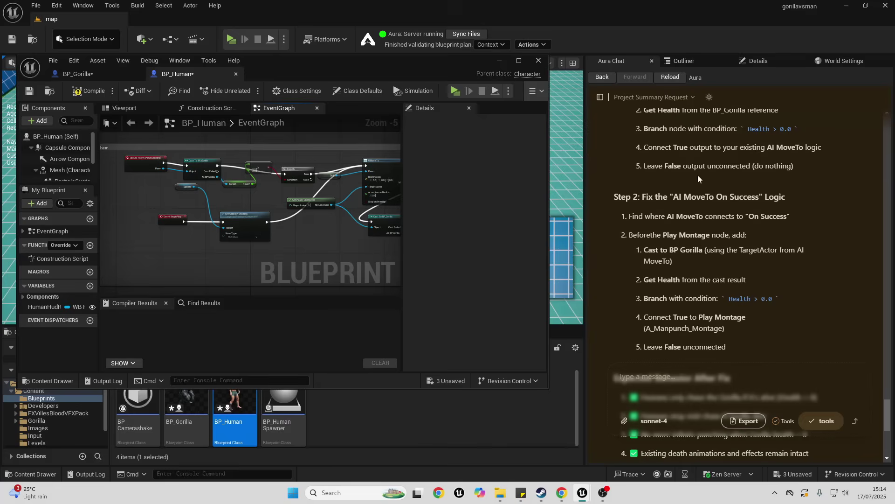
left_click(88, 91)
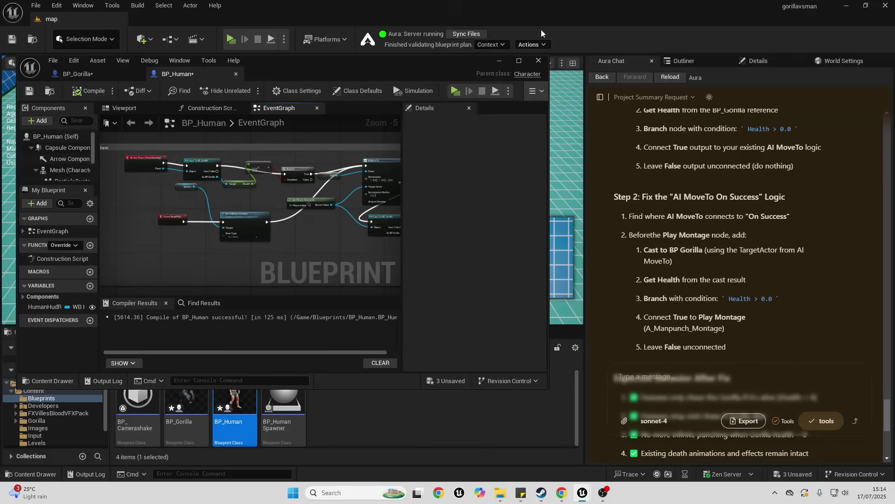
left_click(498, 61)
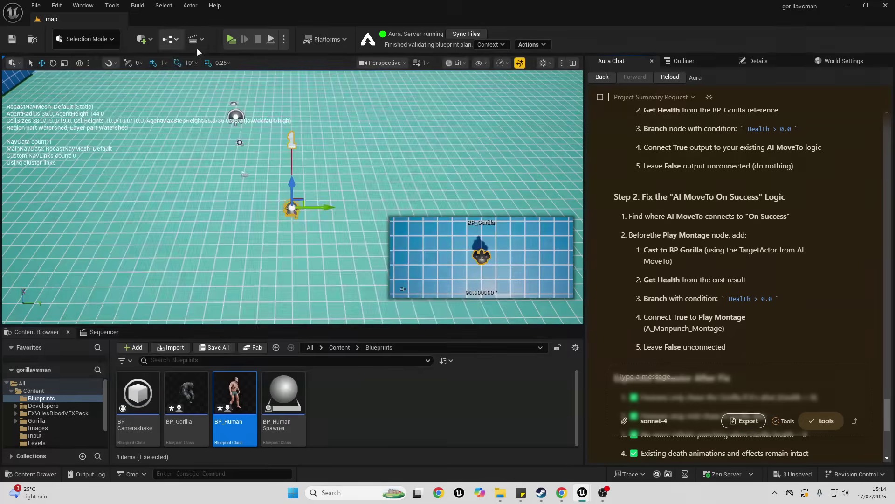
Step: Play-test the level and check how the humans behave around the gorilla before and after its death
left_click(231, 40)
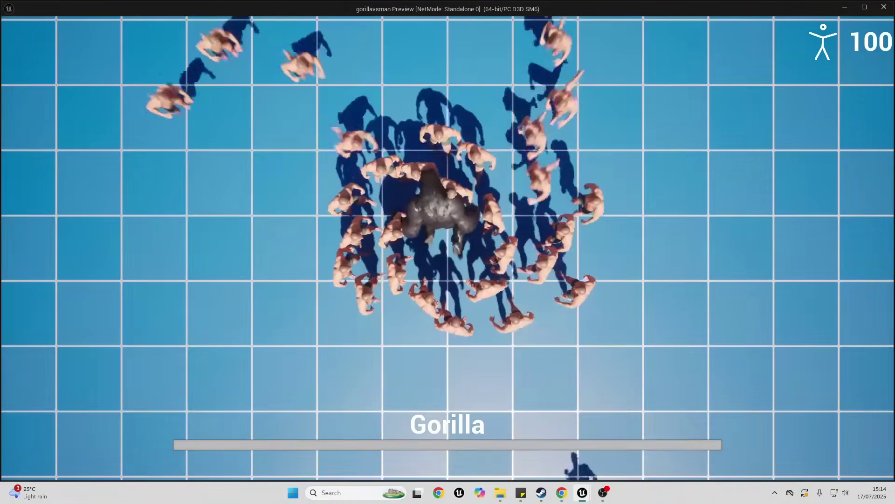
key("Escape")
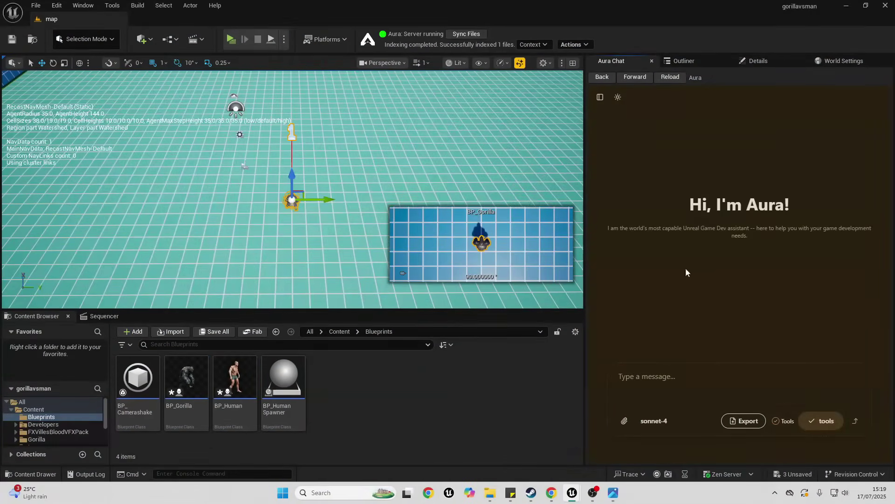
left_click(229, 39)
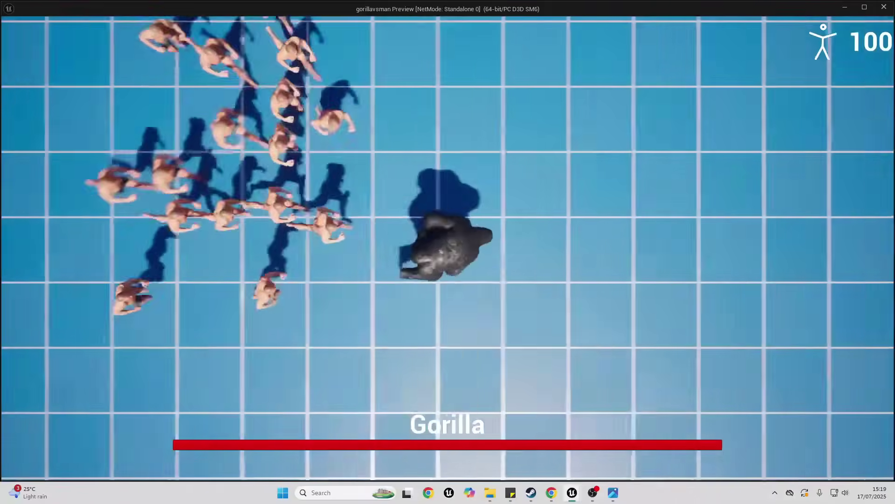
key("Escape")
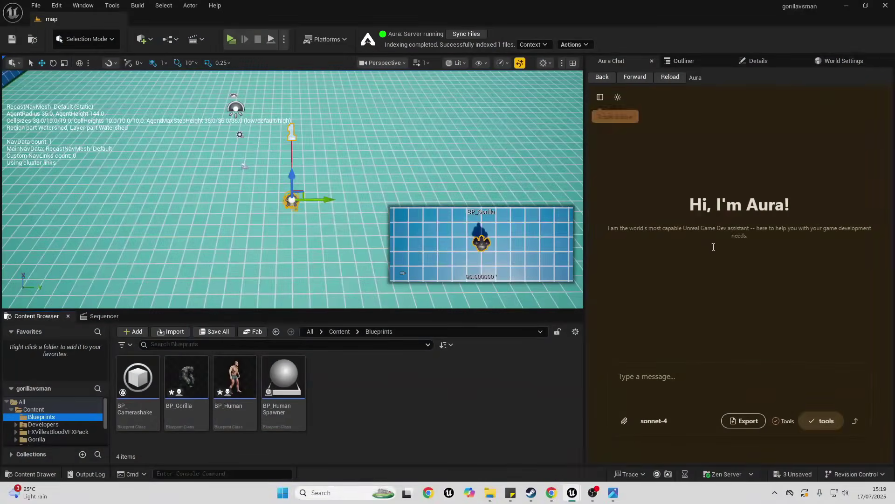
Step: Ask Aura to "generate me a face icon of a angry gorilla"
left_click(664, 374)
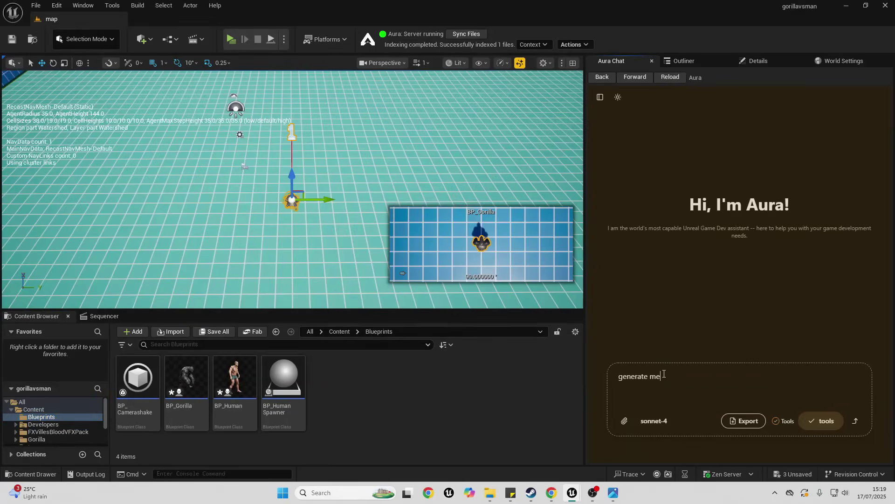
type("generate me a face icon of a angry gorilla")
key("Return")
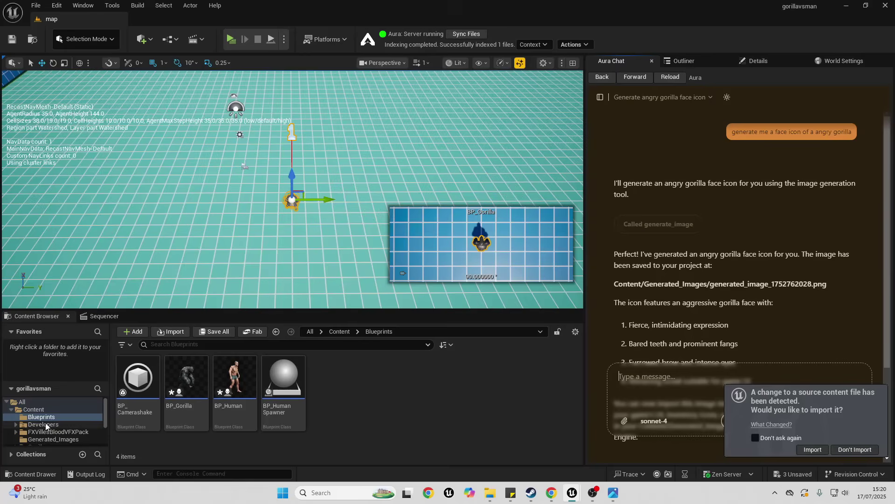
Step: Open the Generated_Images folder inside Content in the project's asset browser
scroll(61, 423, "down", 5)
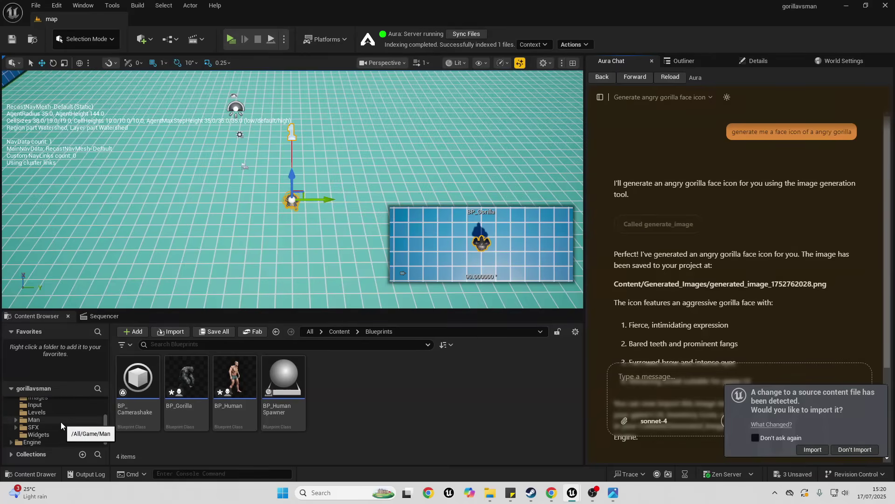
scroll(56, 420, "up", 5)
left_click(50, 411)
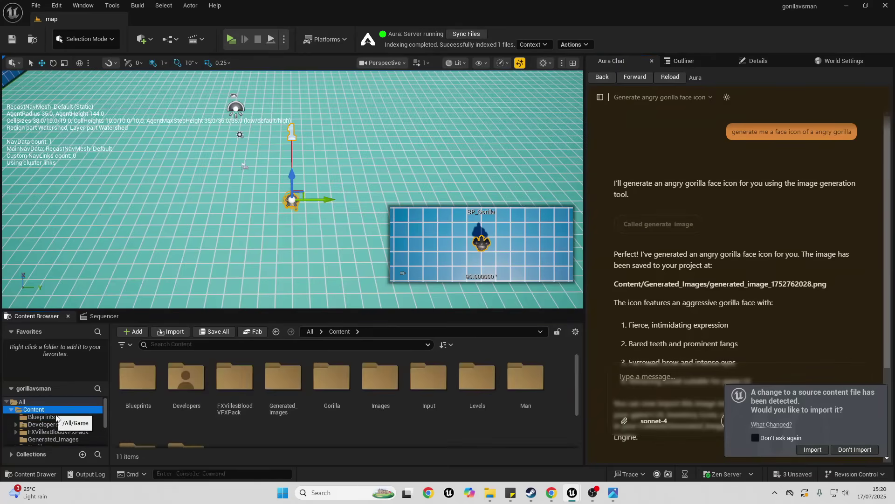
left_click(292, 406)
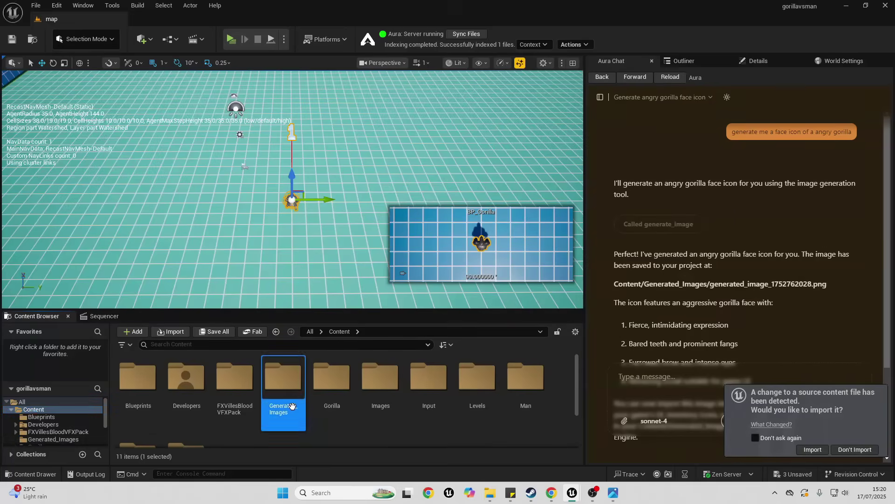
double_click(292, 406)
right_click(49, 443)
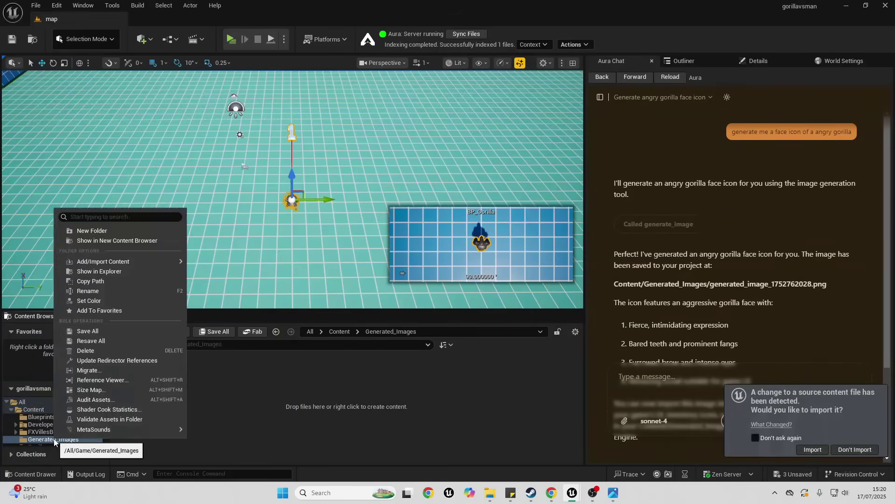
left_click(160, 280)
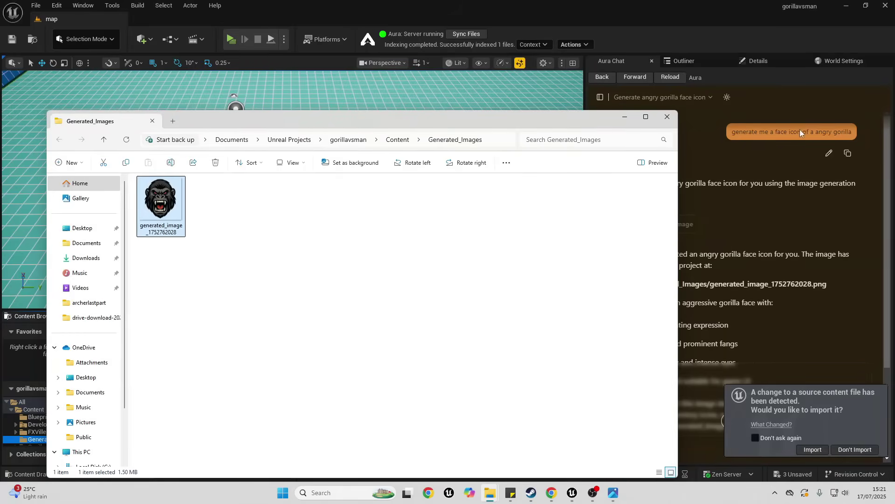
left_click_drag(338, 128, 621, 191)
left_click_drag(444, 264, 201, 405)
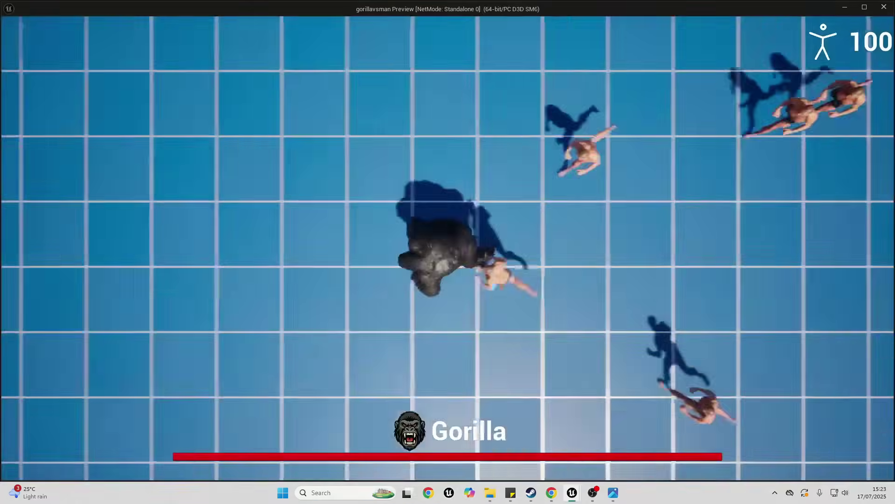
Step: Steer the gorilla around in the play-test and check the angry gorilla icon beside its name and health bar
key("a")
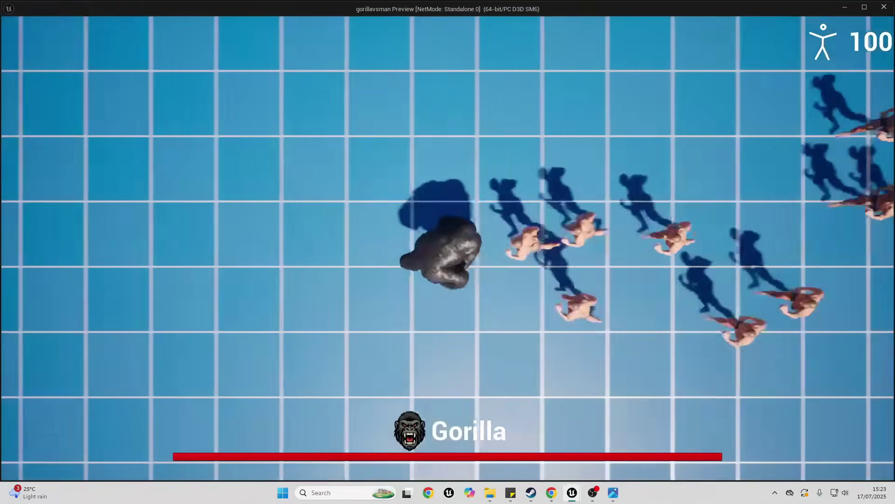
key("s")
key("d")
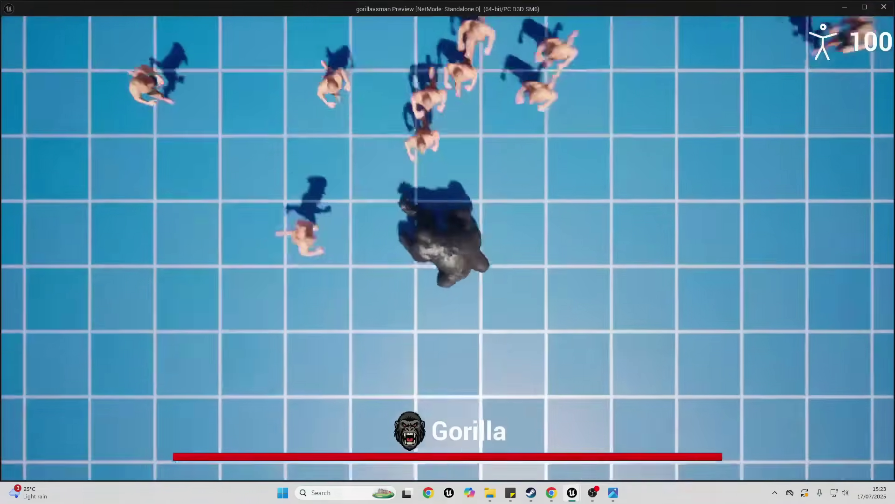
key("w")
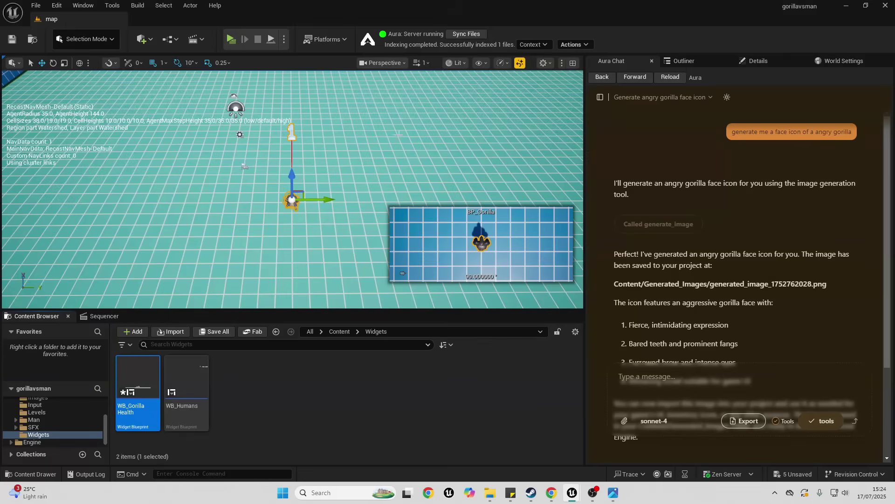
mouse_move(388, 131)
right_mouse_down()
mouse_move(427, 104)
mouse_move(407, 131)
mouse_move(392, 132)
right_mouse_up()
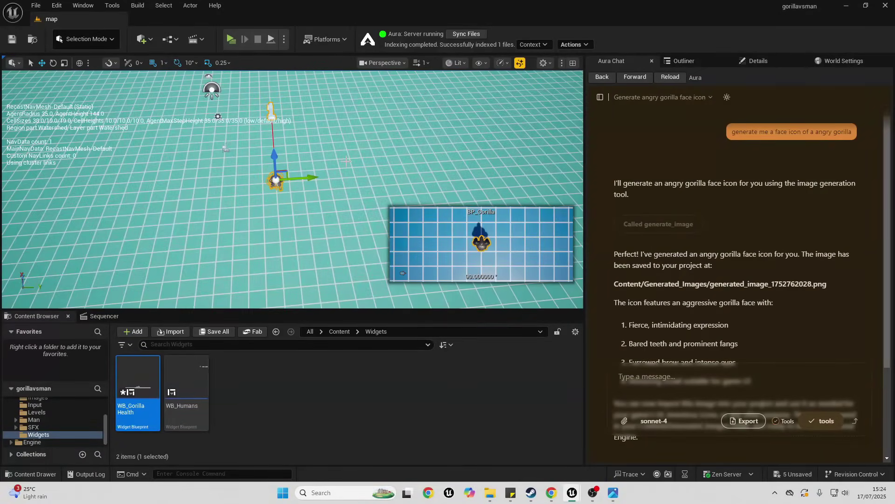
key("p")
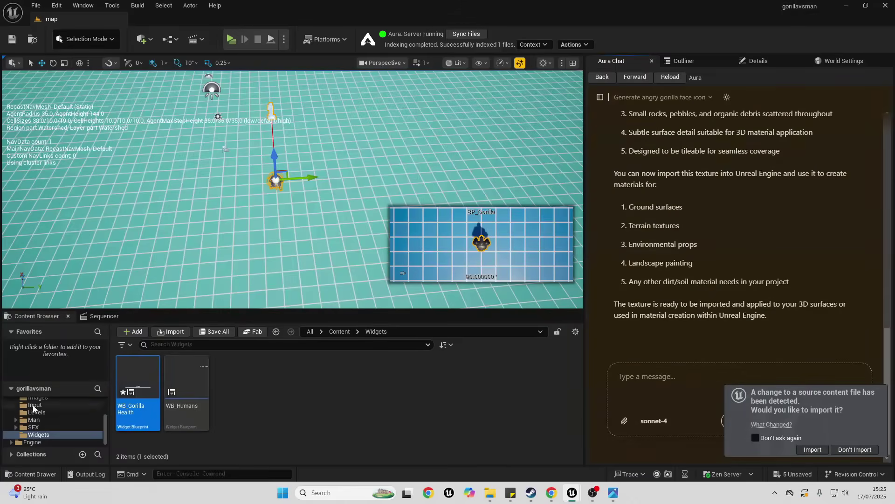
scroll(33, 410, "up", 3)
left_click(65, 439)
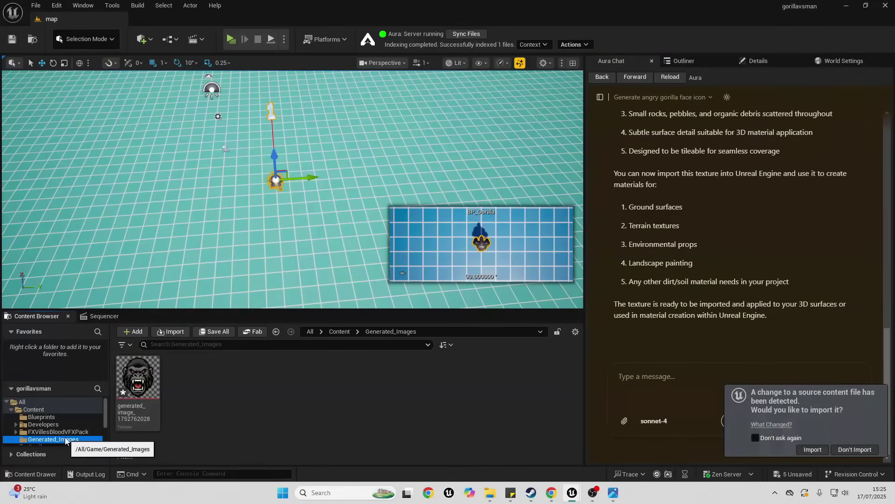
right_click(65, 440)
left_click(149, 261)
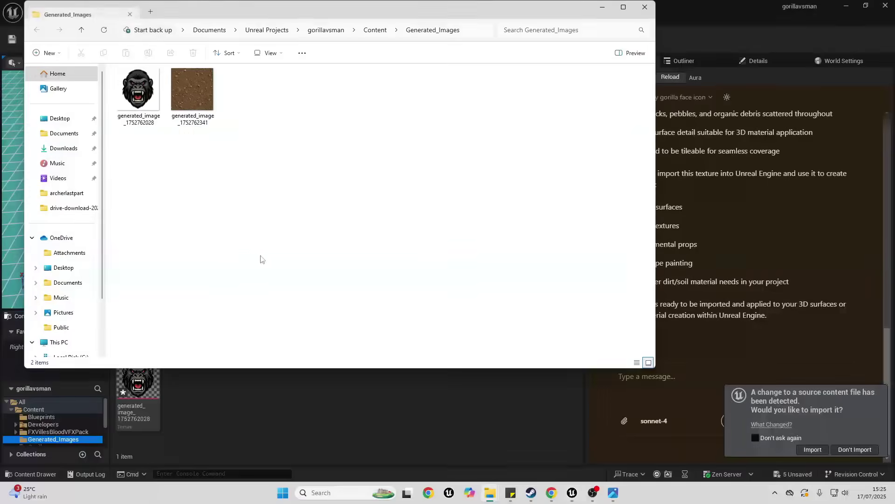
left_click(192, 91)
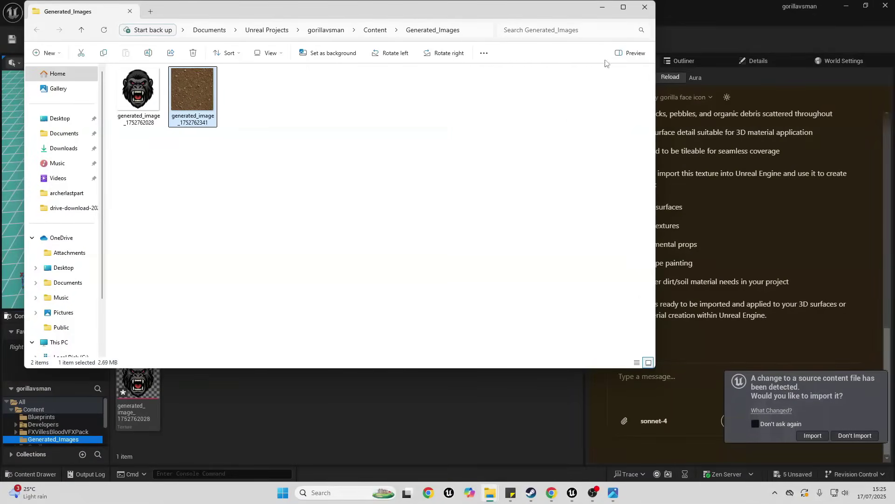
left_click(602, 8)
left_click_drag(188, 382, 177, 192)
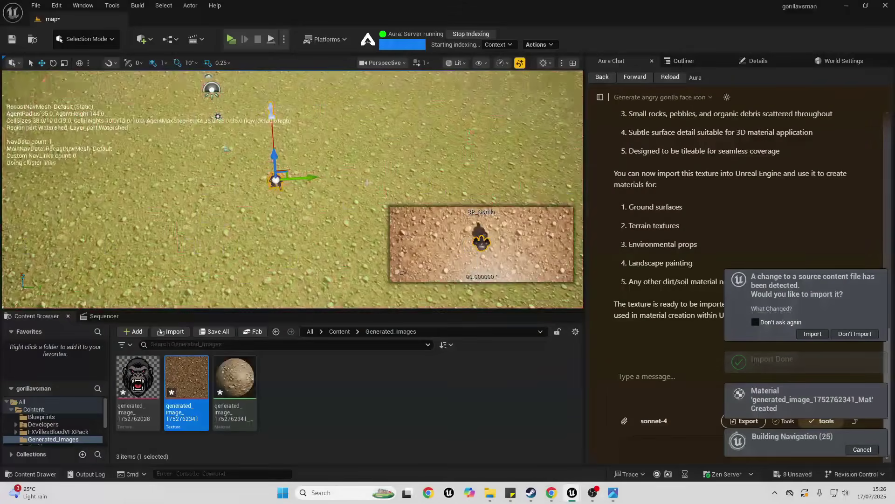
mouse_move(368, 182)
right_mouse_down()
mouse_move(352, 151)
mouse_move(368, 182)
right_mouse_up()
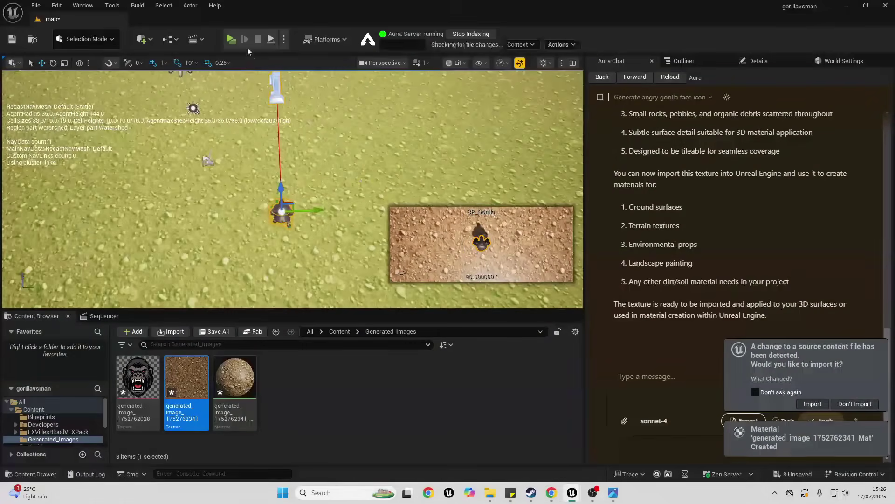
Step: Play-test the level, steering the gorilla across the dirt floor to check the ground texture, and end the session
left_click(231, 39)
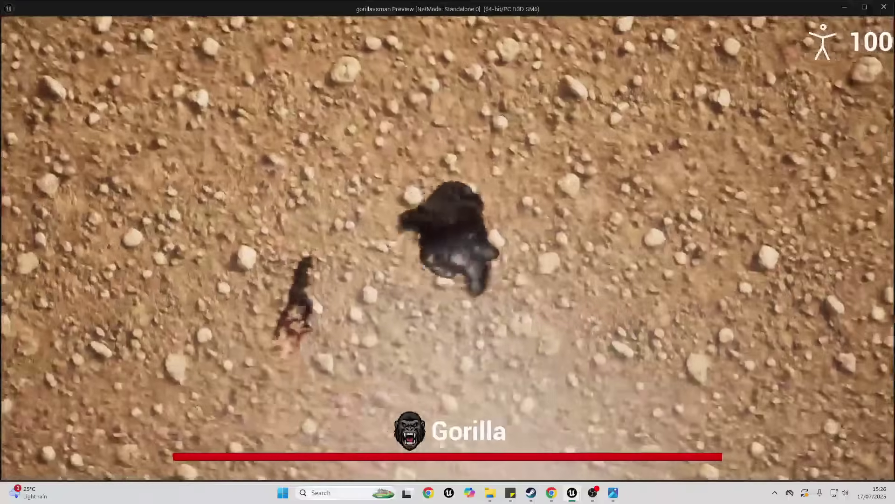
key("d")
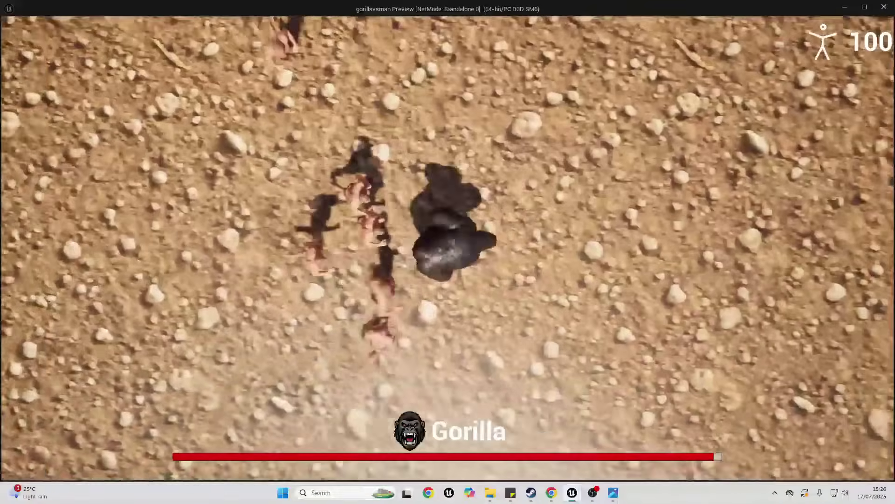
key("s")
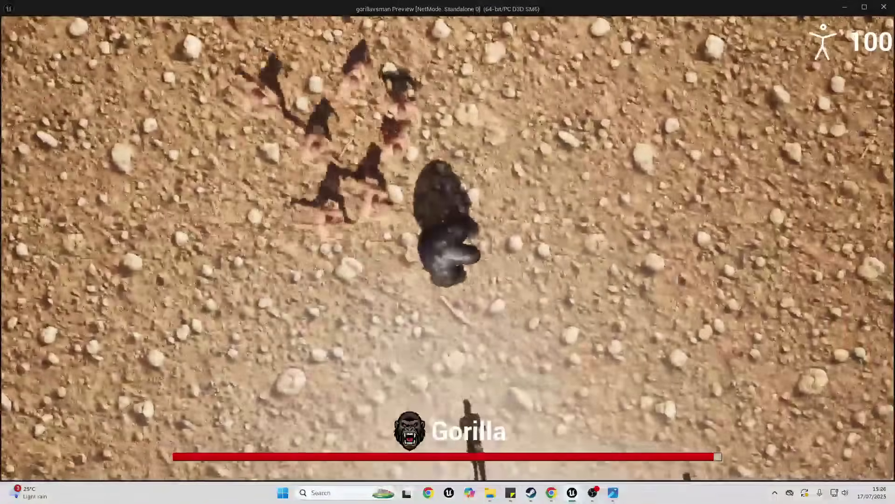
key("Escape")
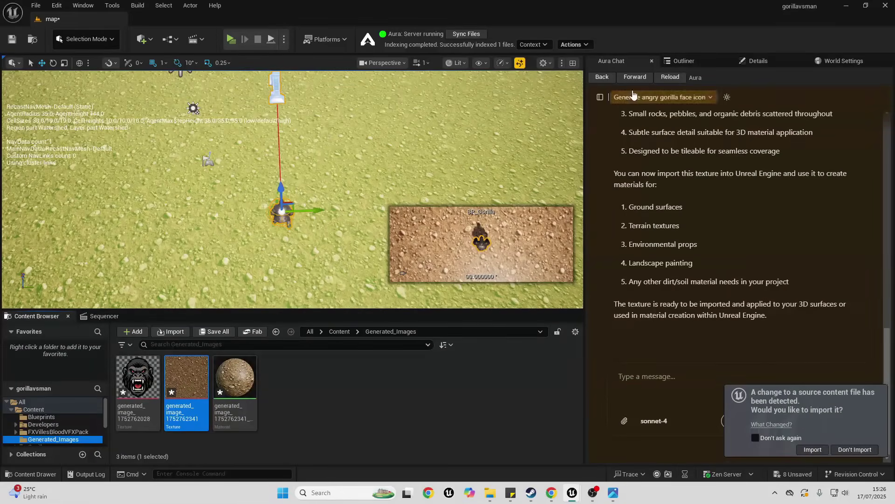
Step: Start a new Aura chat and ask it to "generate me a 3d model of a large rock"
left_click(600, 96)
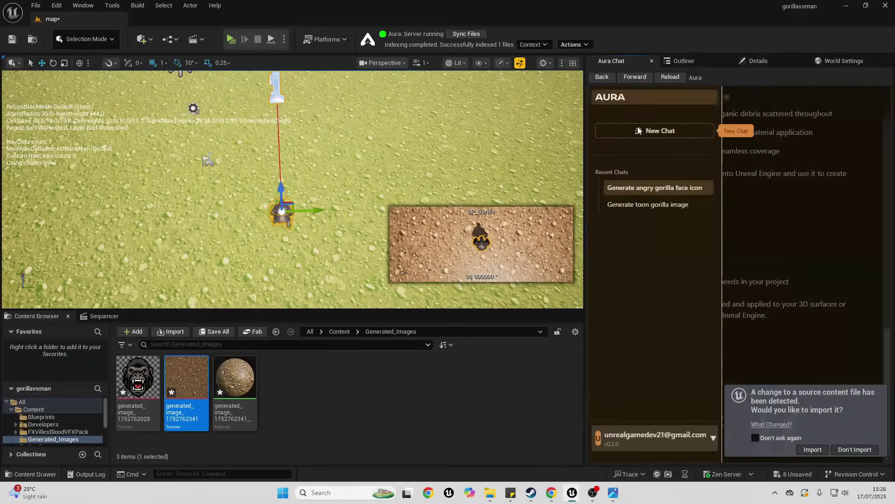
left_click(673, 135)
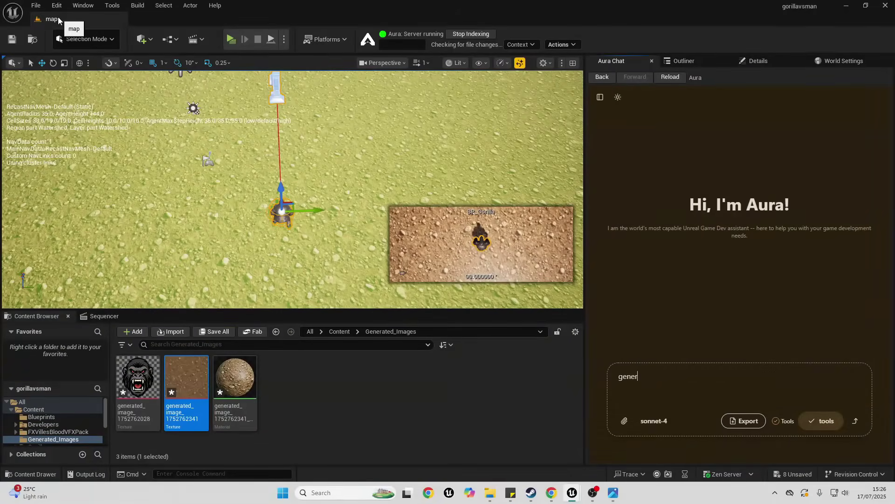
type("generate me a 3d model of a la")
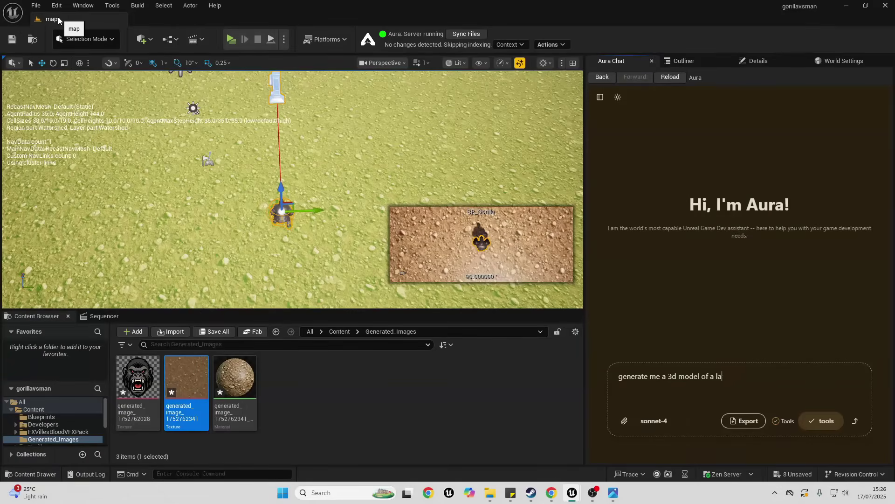
type("rge rock")
key("Return")
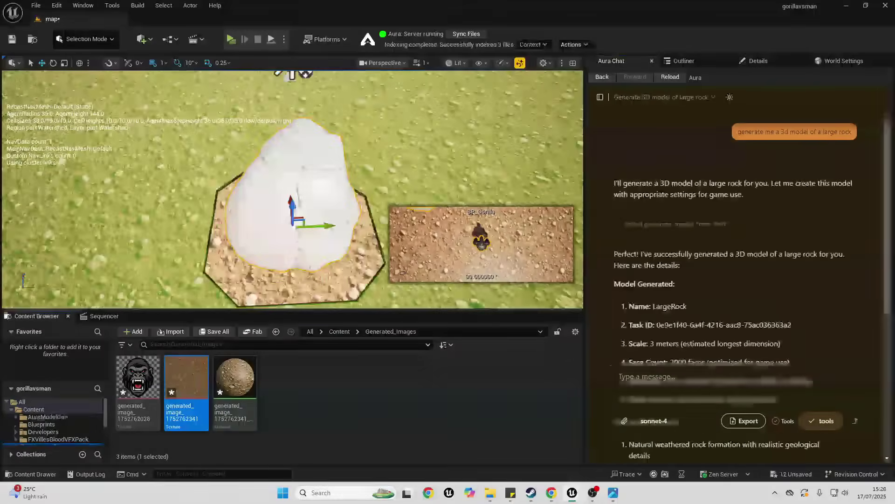
Step: Move the generated large rock to one side of the gorilla and steer the gorilla around it in a play-test
left_click_drag(322, 218, 189, 238)
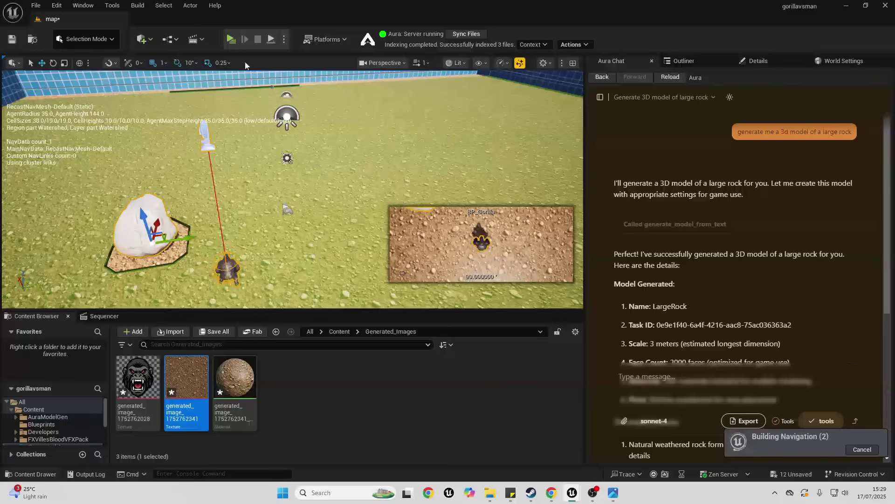
key("a")
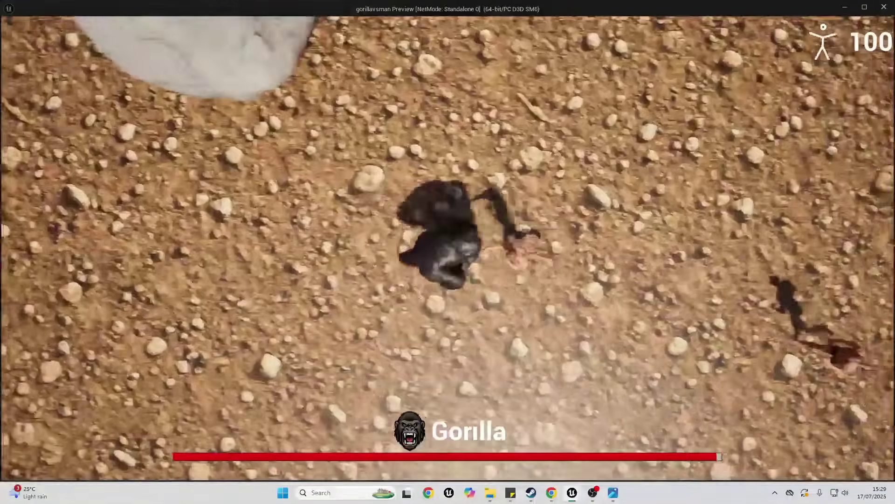
key("w")
key("a")
key("w")
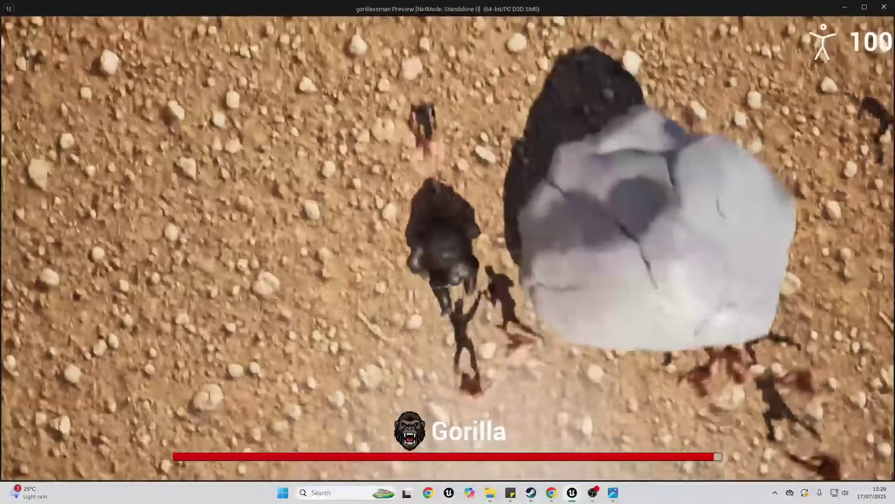
key("d")
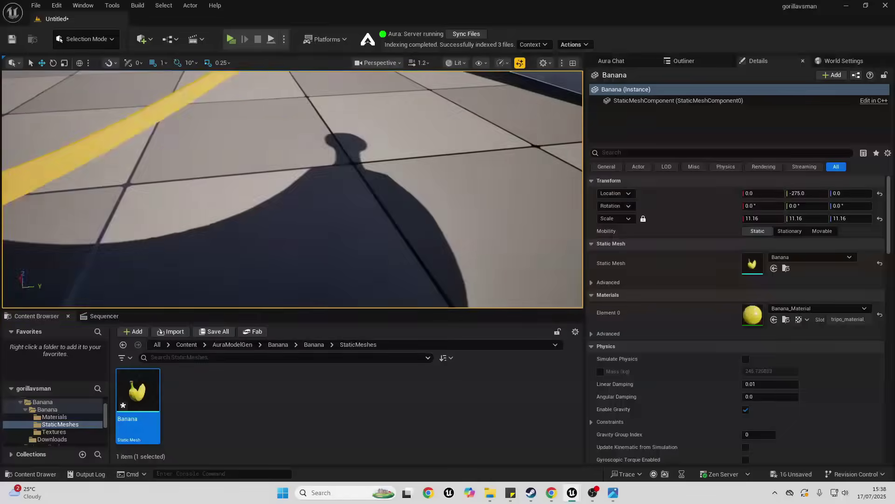
Step: Examine the banana model in the level, and open the Banana static mesh to inspect its geometry in wireframe
key("s")
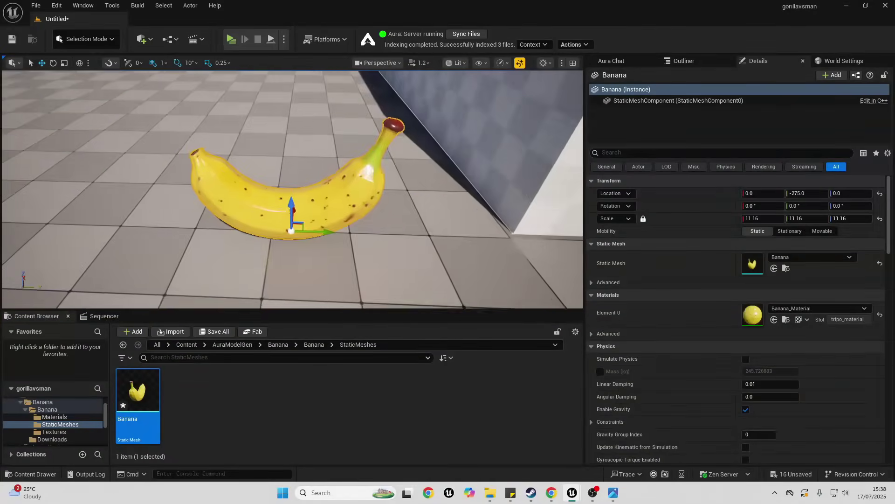
key("w")
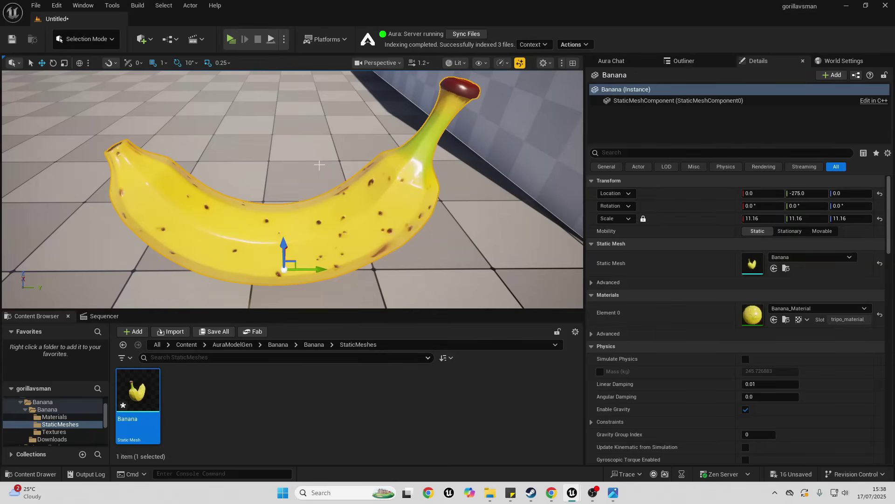
double_click(138, 389)
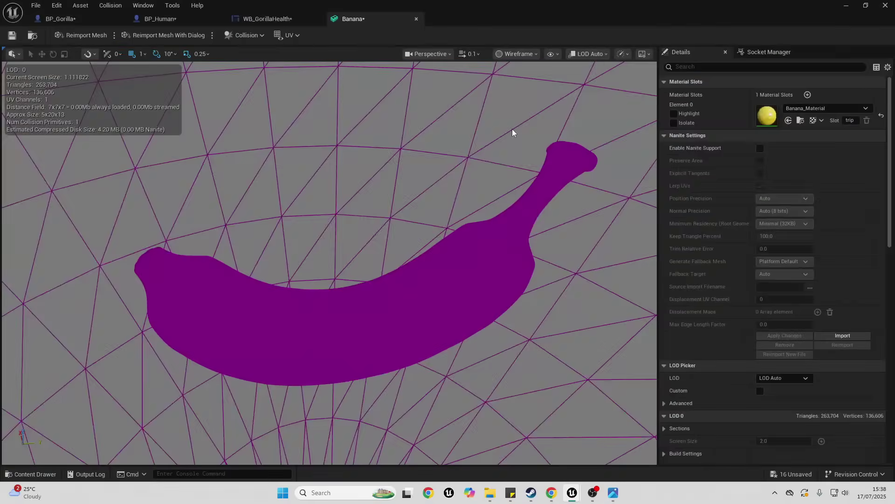
mouse_move(512, 130)
right_mouse_down()
mouse_move(551, 113)
mouse_move(492, 144)
mouse_move(507, 137)
right_mouse_up()
left_click_drag(441, 163, 385, 182)
right_click_drag(385, 182, 307, 188)
key("w")
left_click_drag(357, 191, 336, 198)
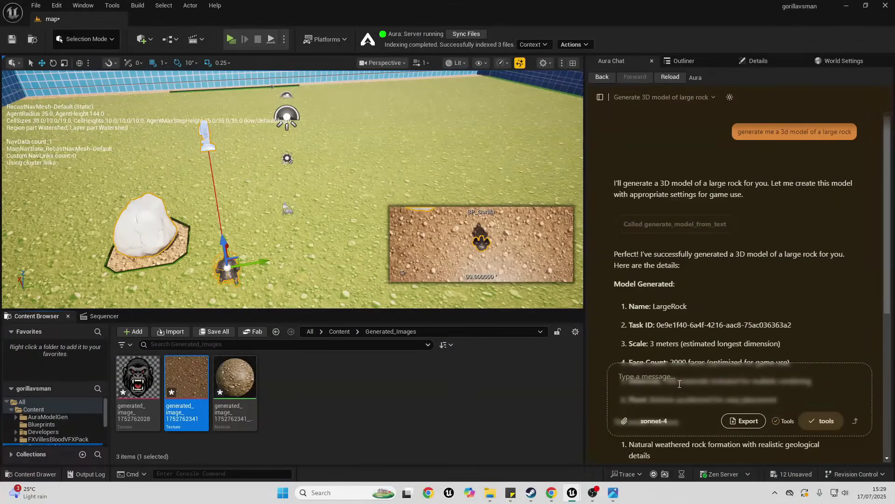
Step: Create a new level from the Basic template and ask Aura to generate a 3D level blockout in it
left_click(35, 6)
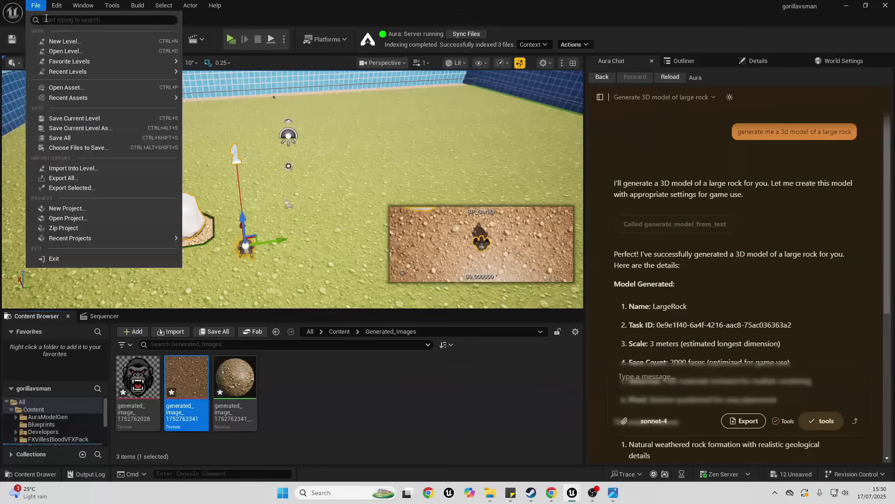
left_click(75, 41)
left_click(457, 201)
left_click(504, 334)
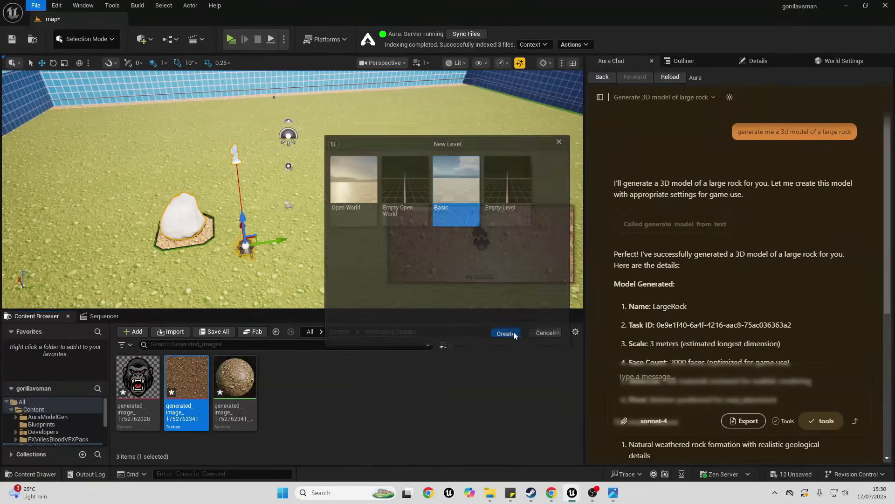
left_click(527, 351)
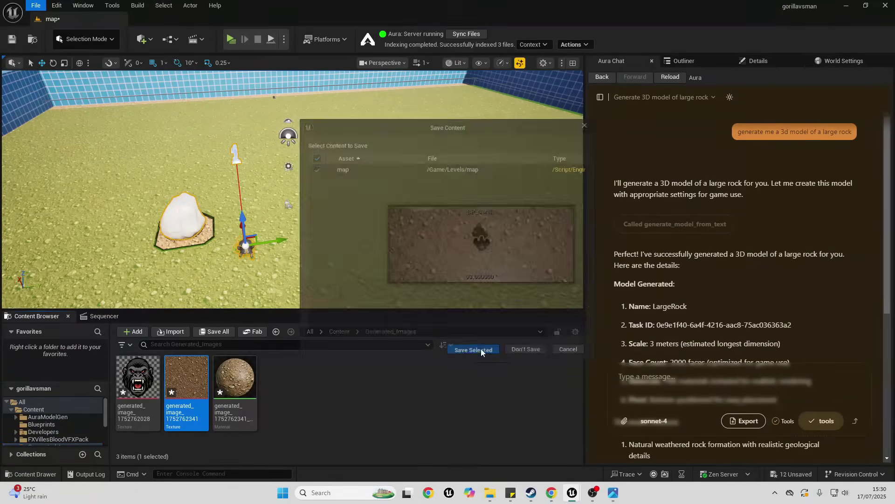
left_click(660, 379)
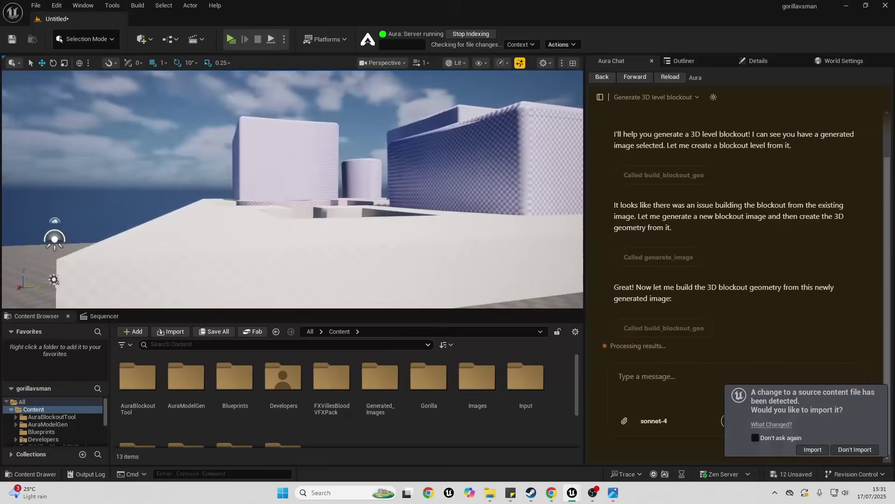
Step: Inspect the generated blockout geometry from several angles, then play-test it with the gorilla and end the session
right_click_drag(293, 189, 229, 182)
scroll(303, 256, "up", 5)
key("s")
right_click_drag(293, 189, 257, 176)
scroll(293, 189, "up", 2)
key("w")
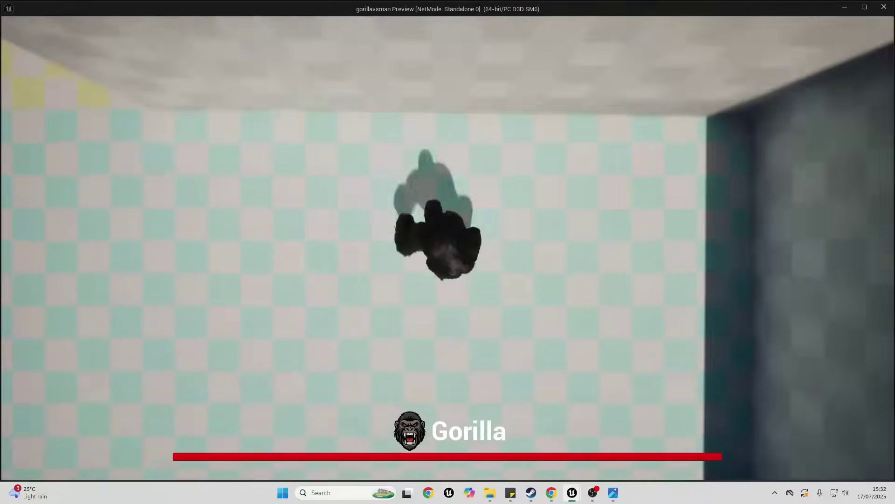
key("Escape")
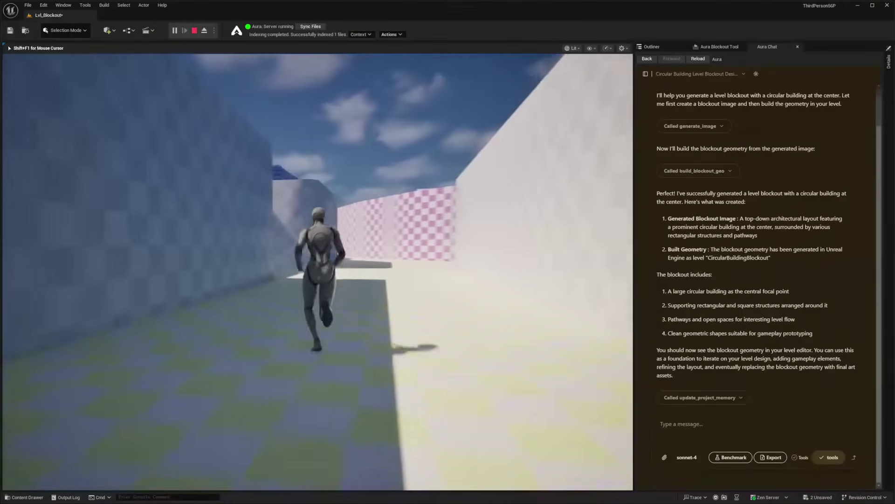
Step: In the ThirdPerson project's Lvl_Blockout, run the character down the pathway and around inside the blue checkered building
key("w")
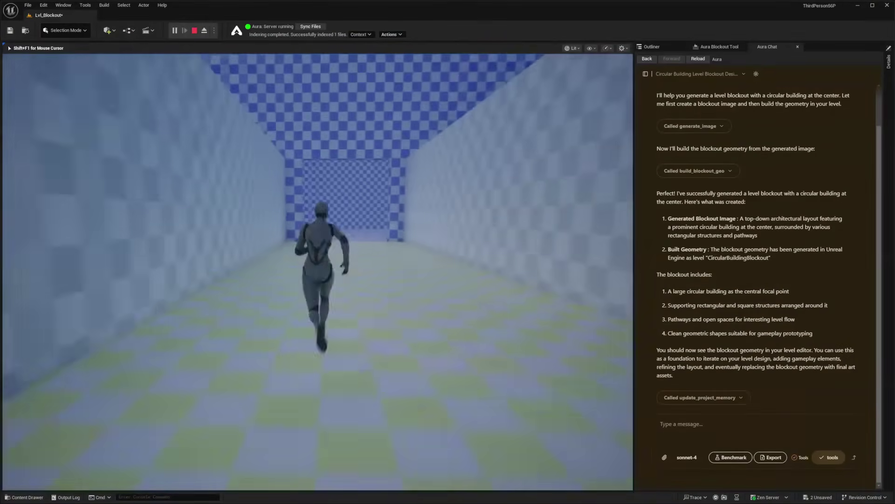
key("space")
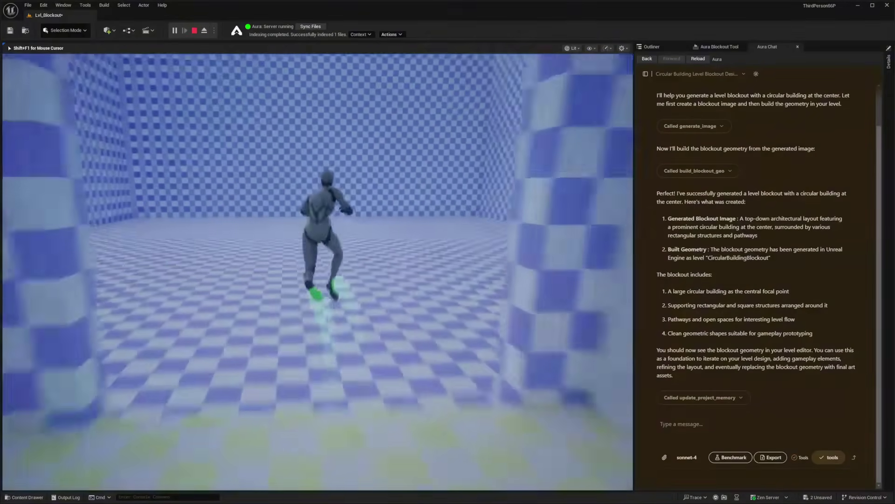
key("d")
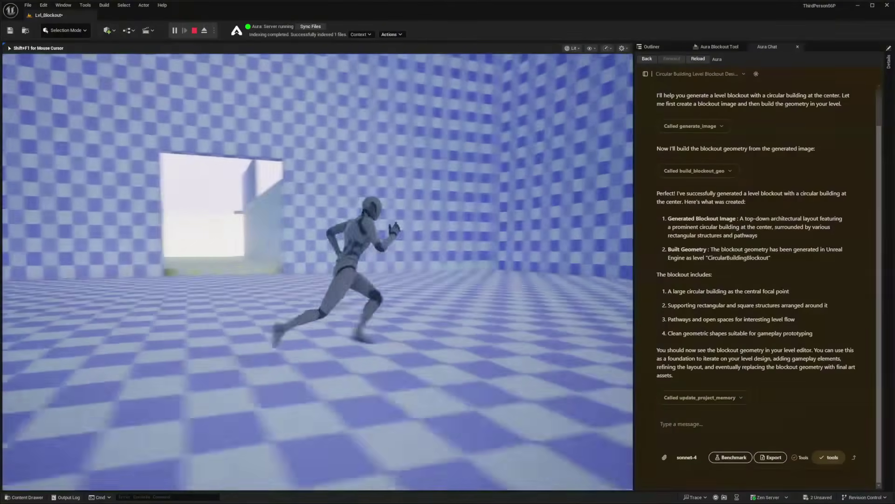
Step: Ask Aura to "add more buildings, make the pathways more narrow like alleyways"
type("add more ")
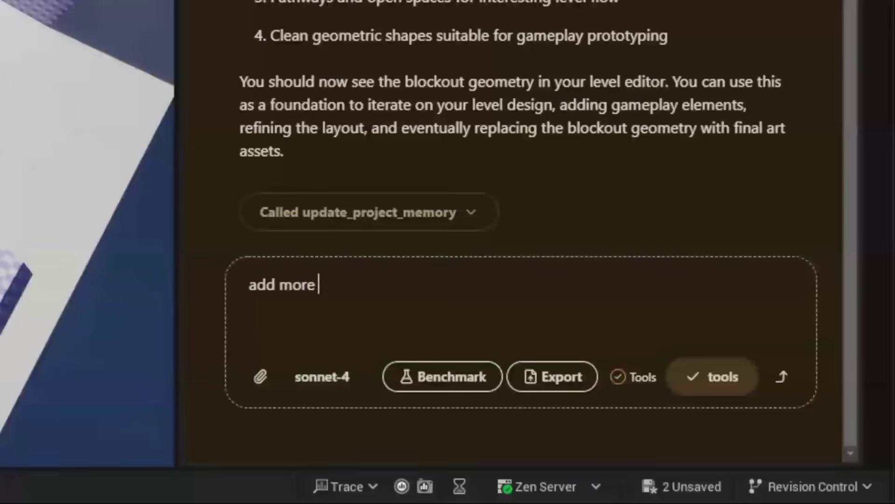
type("buildings, make the pathways more narrow ")
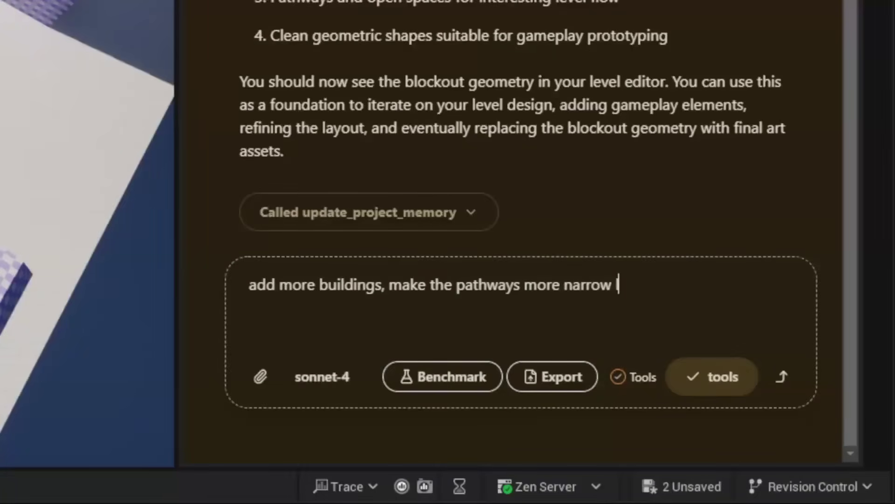
type("like alleyways")
key("Return")
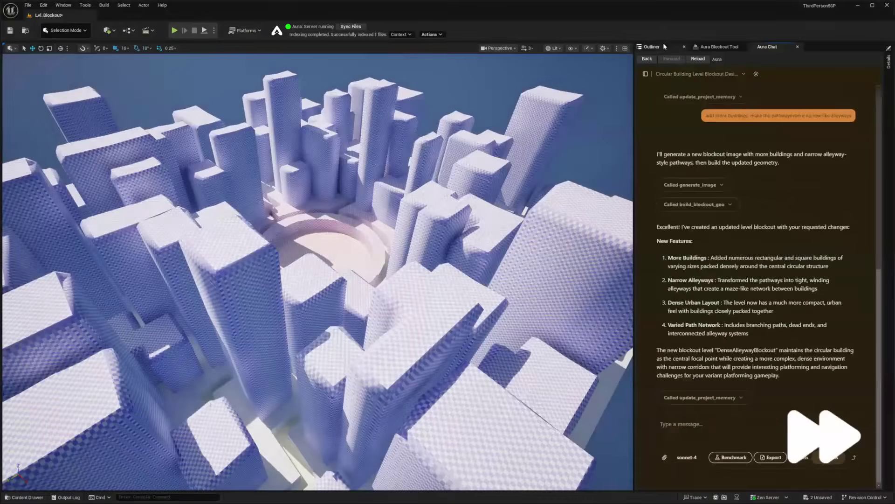
Step: Review the SplineBuilding actors listed under image_BlockoutGeo and examine the buildings surrounding the central circular structure
left_click(665, 47)
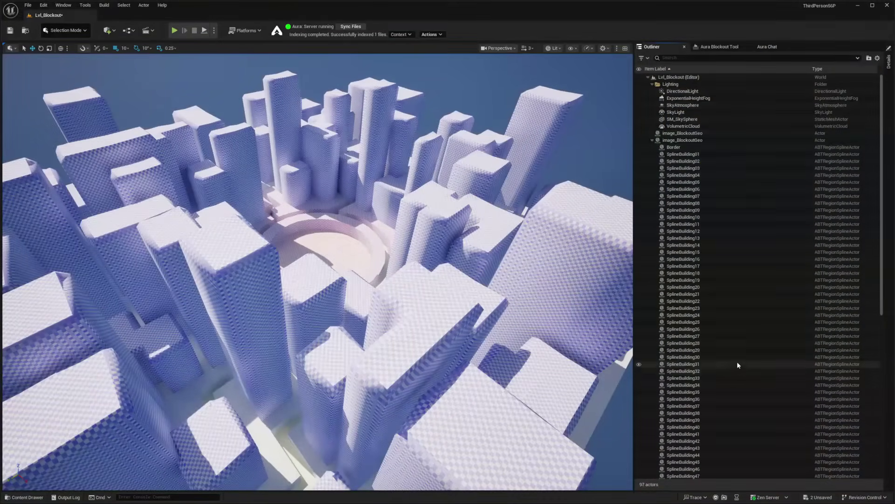
scroll(737, 362, "down", 5)
scroll(738, 365, "up", 5)
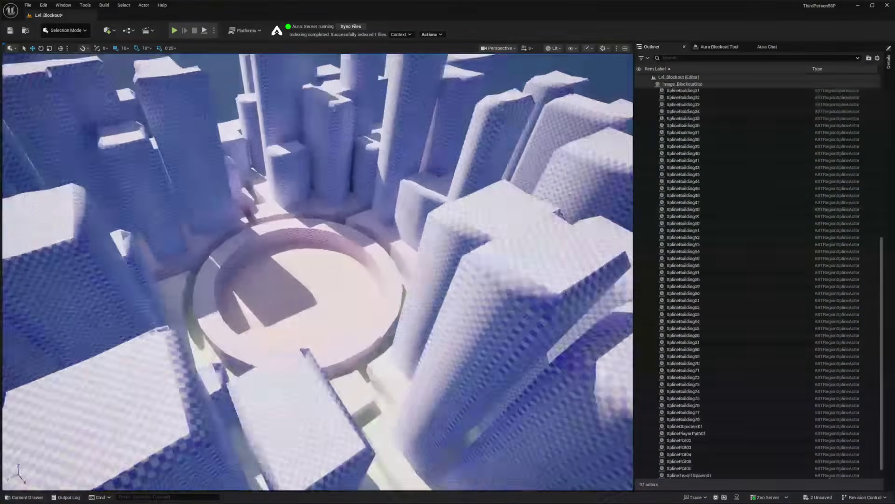
key("w")
key("w")
right_click_drag(317, 272, 347, 245)
Step: Play-test the updated blockout by running the character through the narrow alleyways between the buildings
key("w")
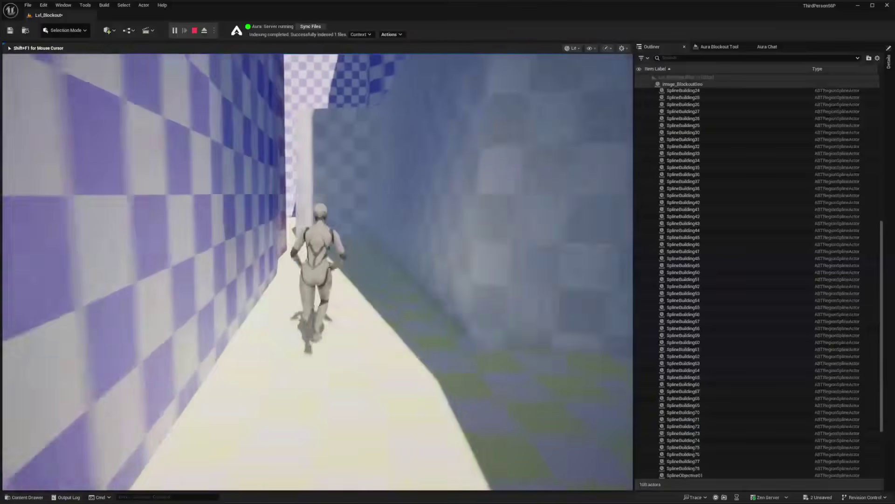
key("w")
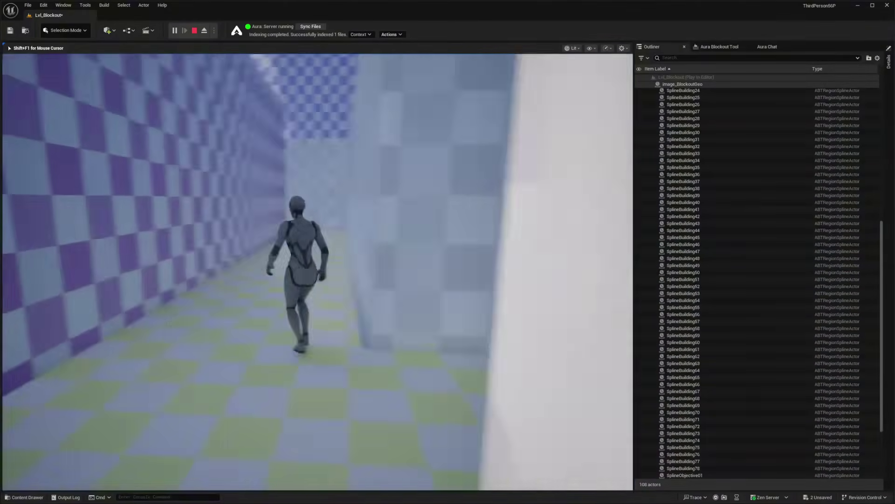
key("w")
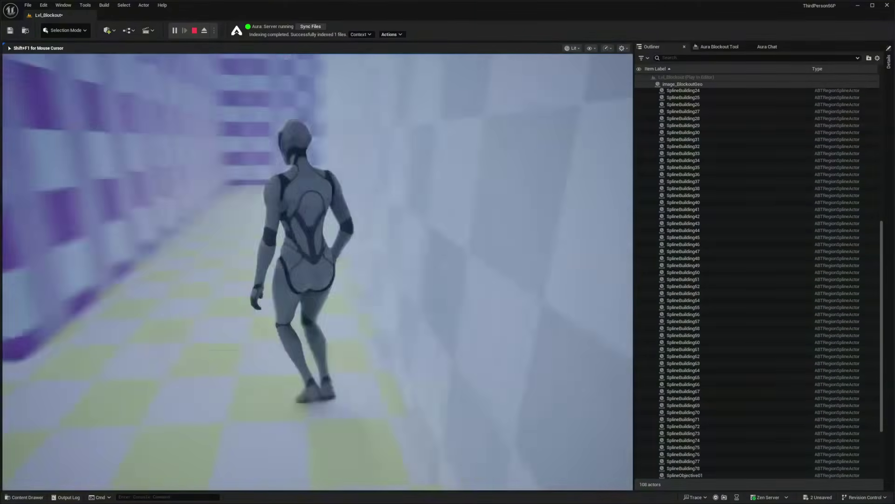
key("w")
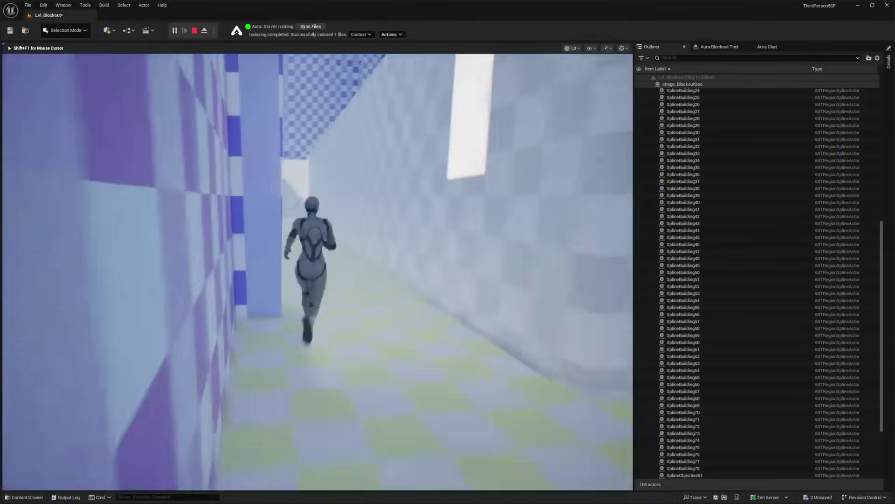